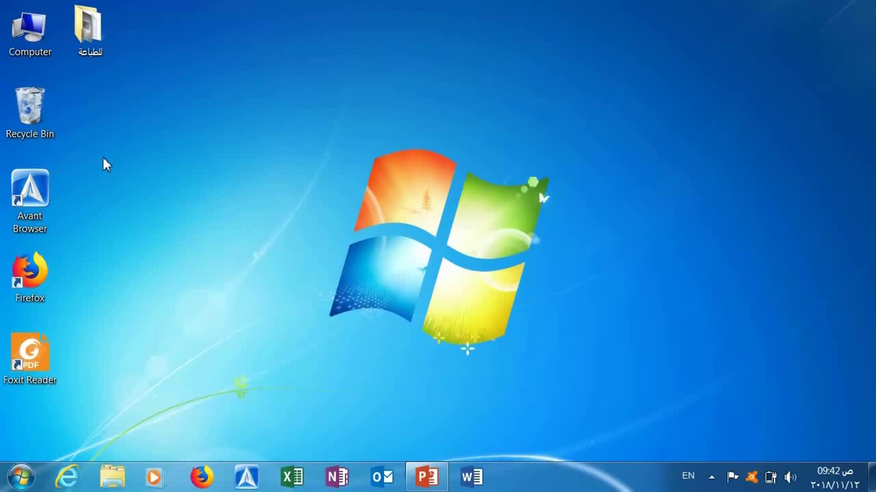
Launch Word from the Start menu, create a blank document, and switch input to Arabic (Egypt).
left_click(20, 477)
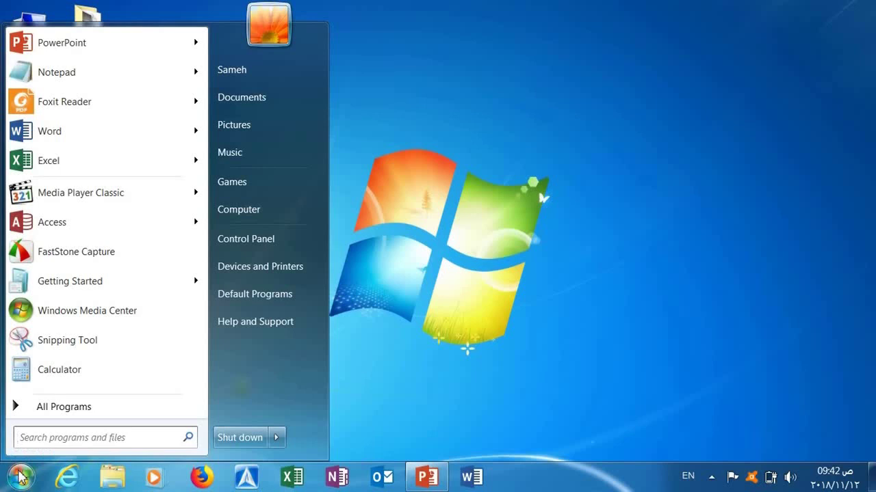
mouse_move(49, 131)
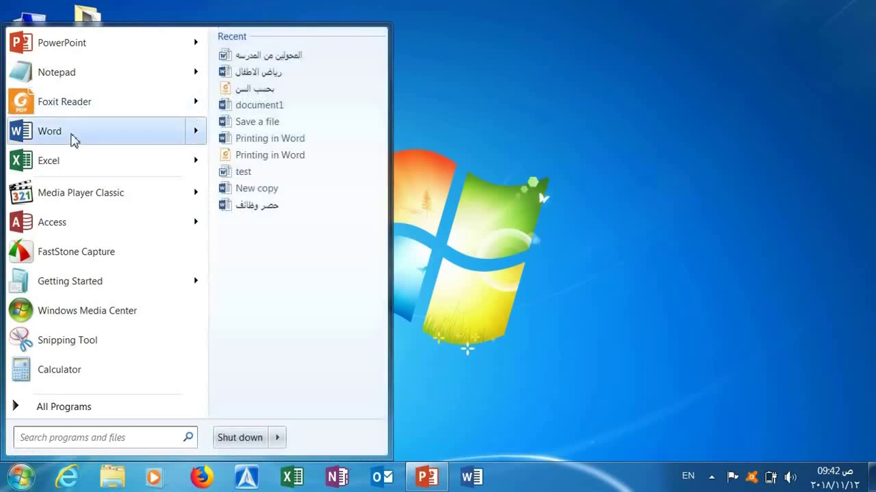
left_click(439, 242)
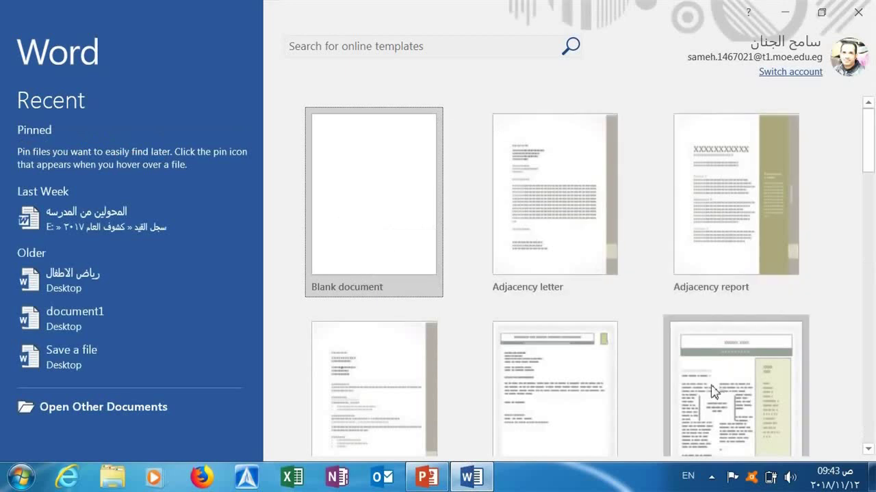
mouse_move(130, 280)
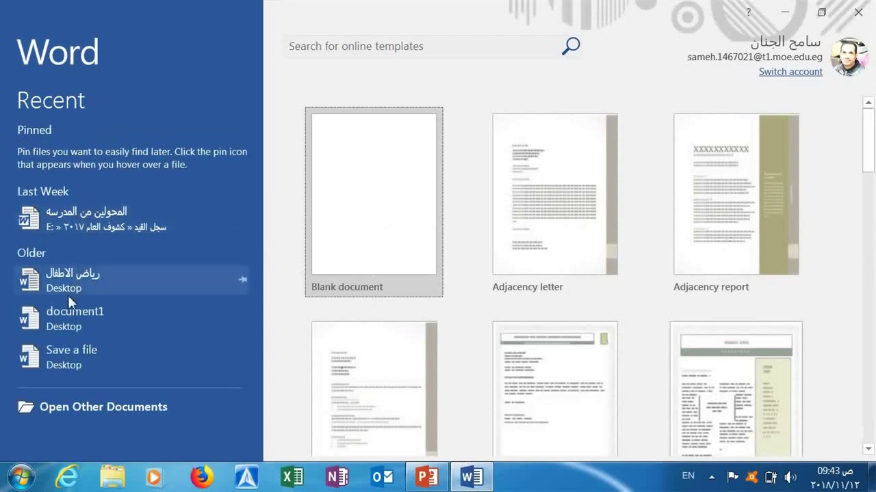
left_click(376, 210)
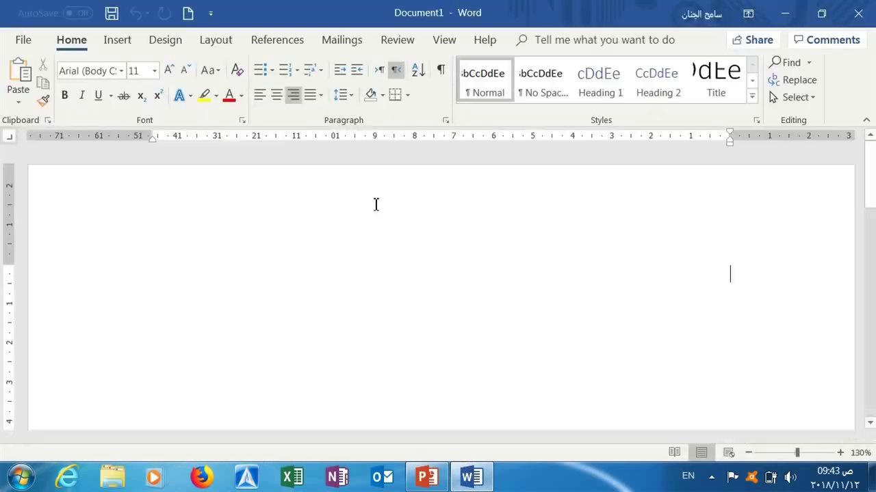
key("alt+shift")
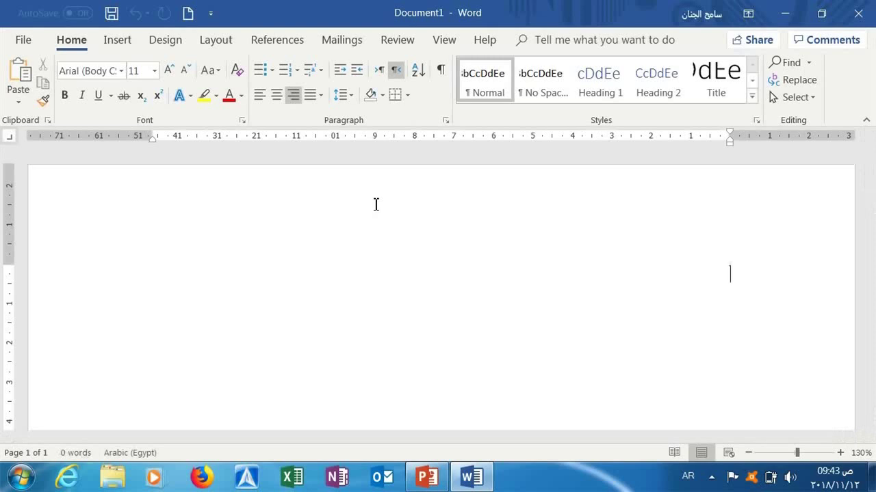
In Word Options > General, uncheck 'Show the Start screen when this application starts'.
left_click(24, 41)
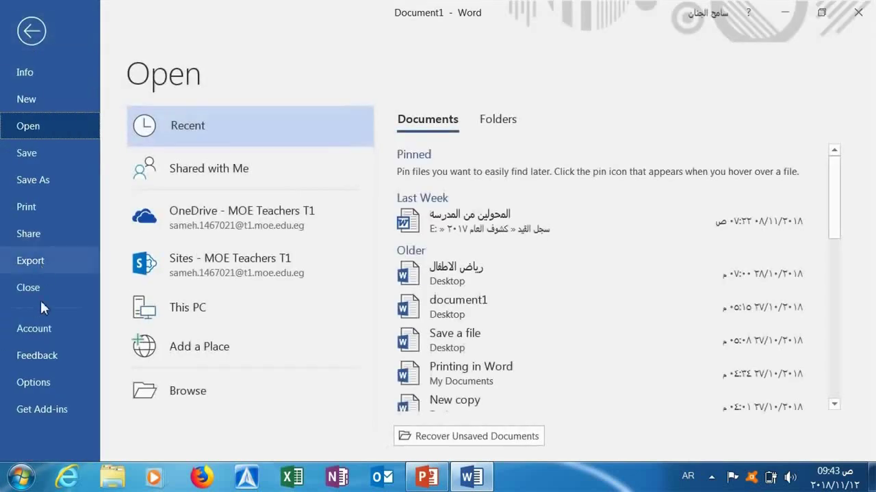
left_click(33, 384)
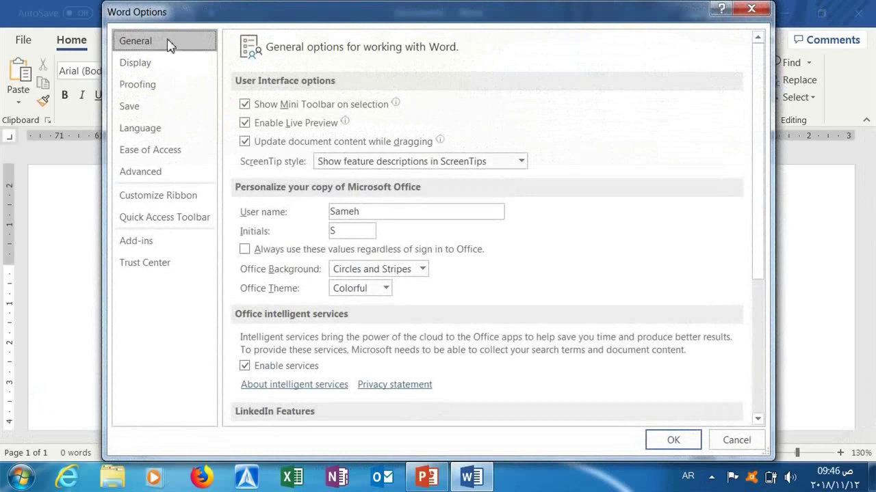
left_click(757, 418)
left_click_drag(757, 420, 758, 421)
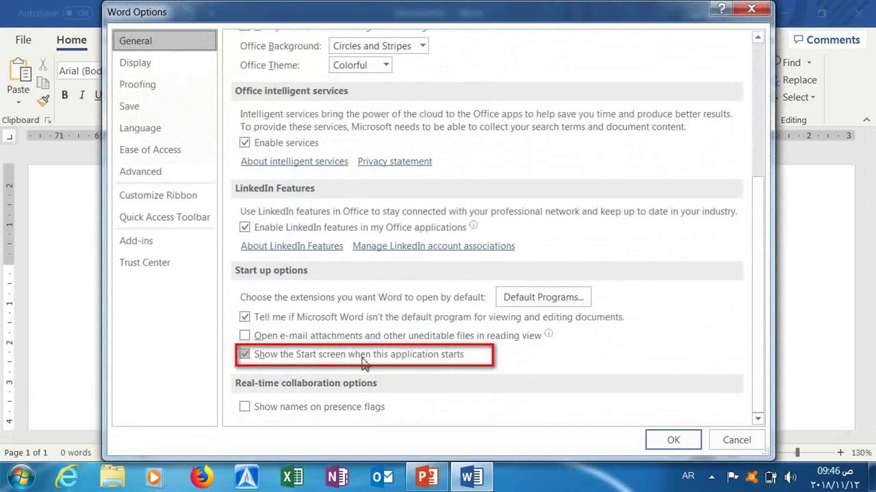
left_click(244, 355)
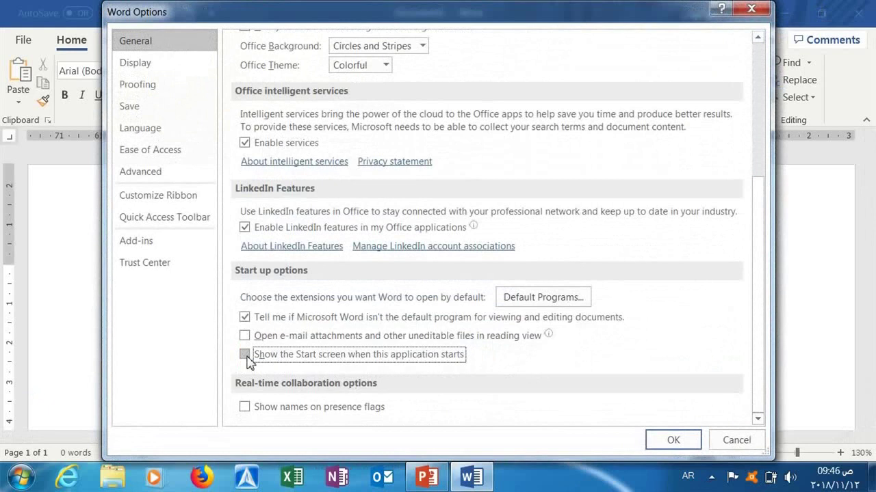
left_click(674, 441)
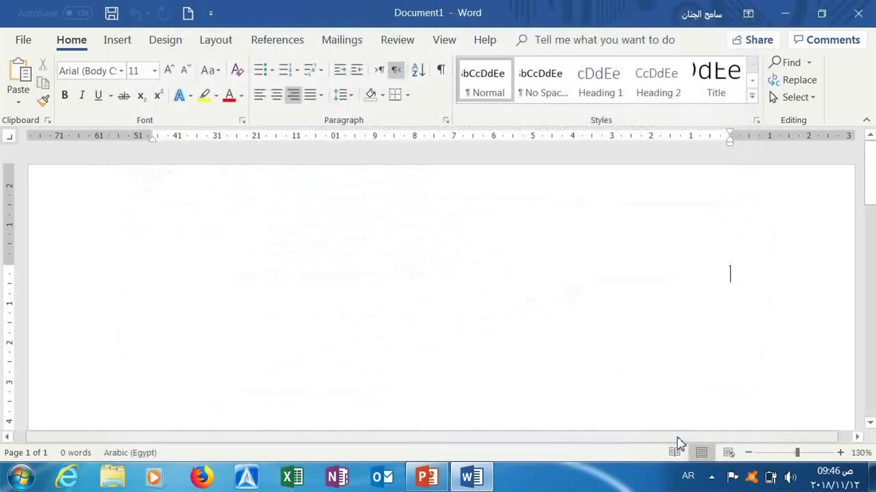
Close Word and relaunch it from the taskbar to open straight onto blank Document1.
left_click(855, 10)
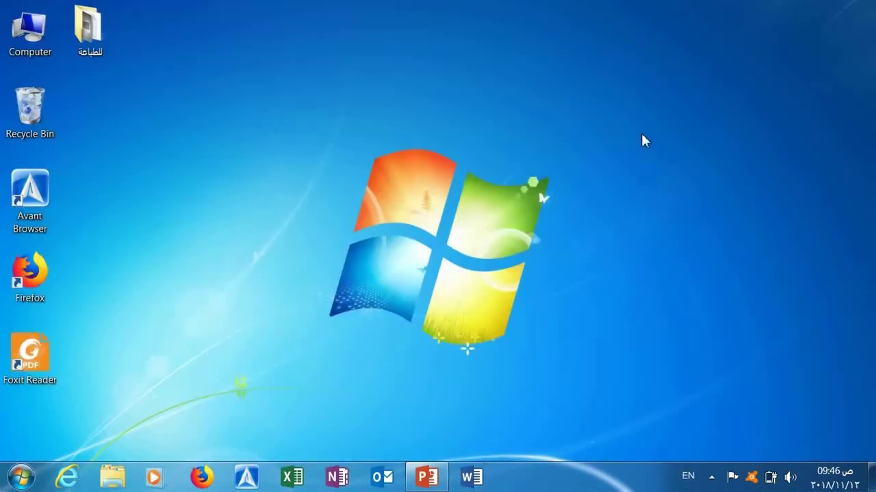
left_click(472, 478)
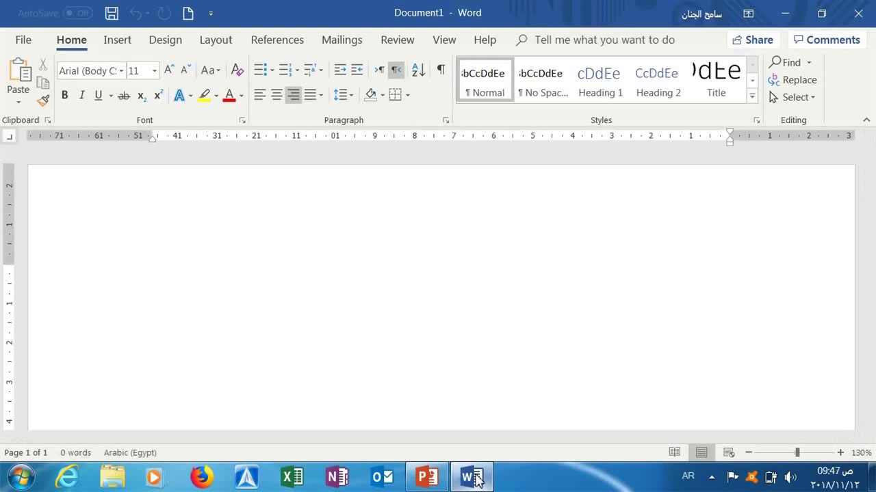
Set left-to-right text direction, insert =rand() sample text, and scroll back to the top.
left_click(379, 72)
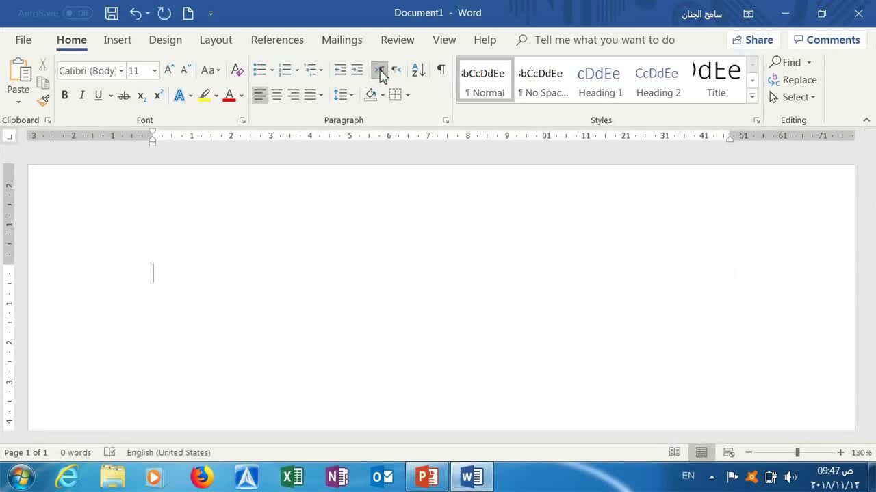
type("=ra")
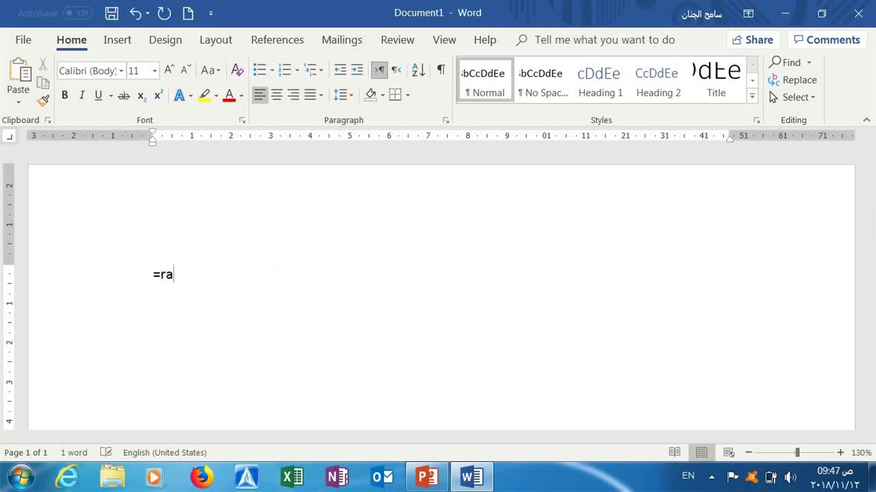
type("nd(")
type(")")
key("Return")
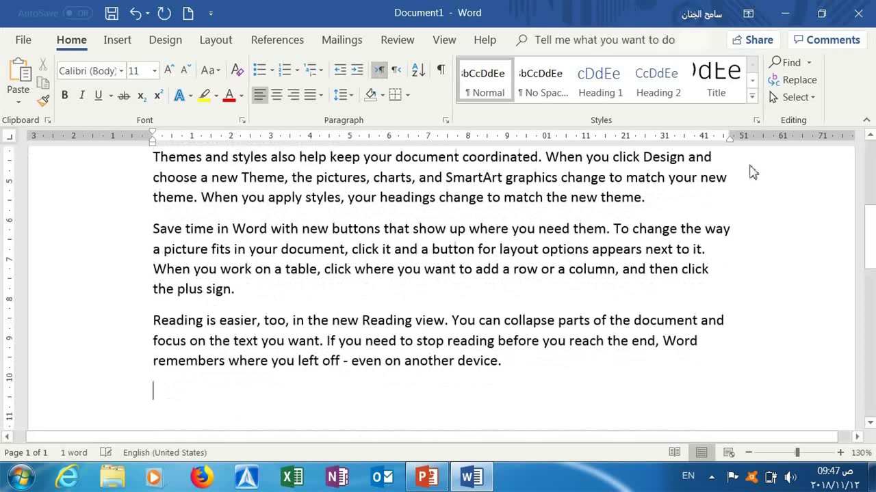
left_click(872, 137)
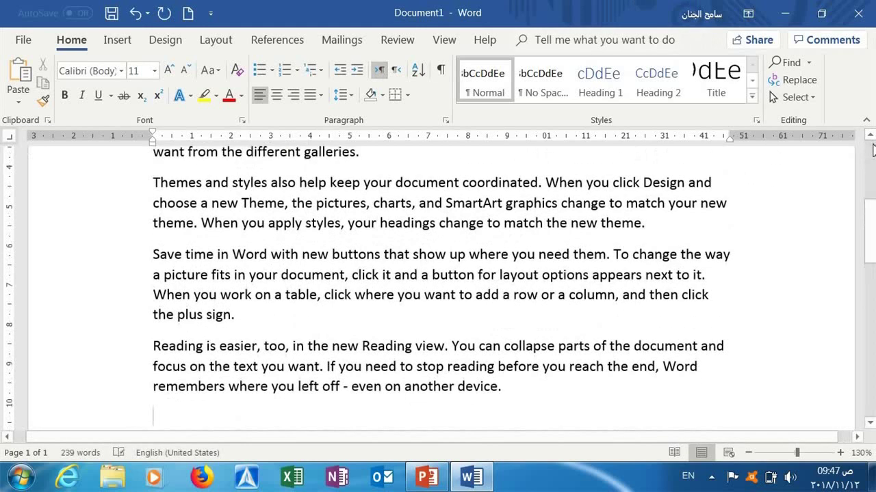
left_click(871, 171)
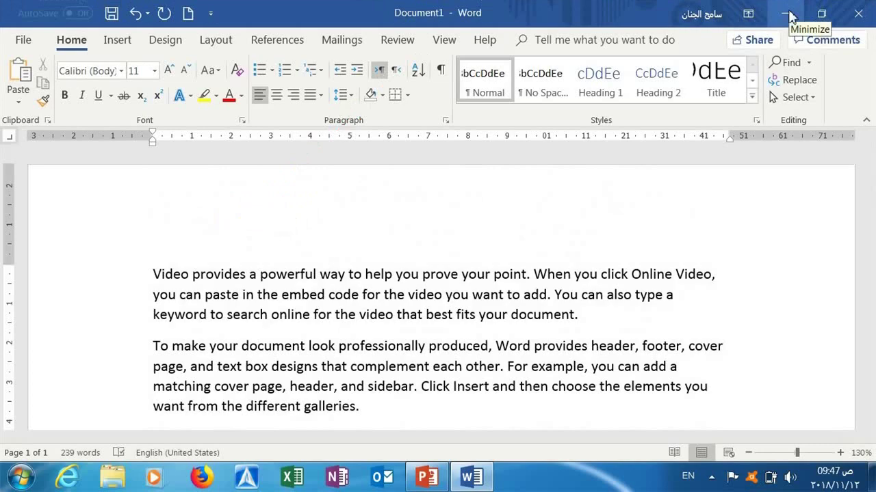
left_click(788, 15)
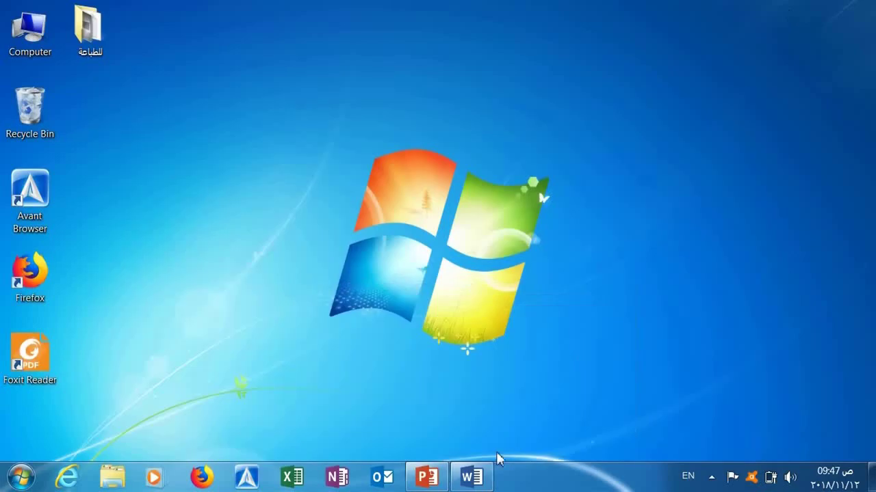
left_click(482, 475)
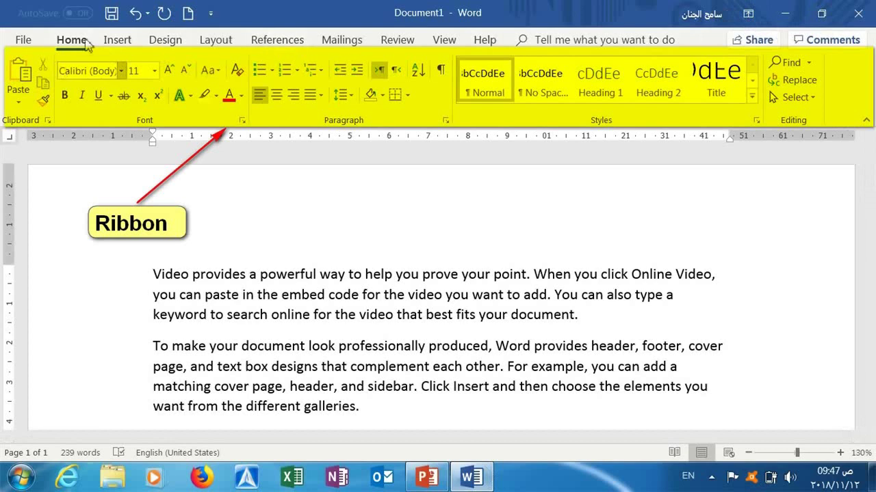
left_click(747, 15)
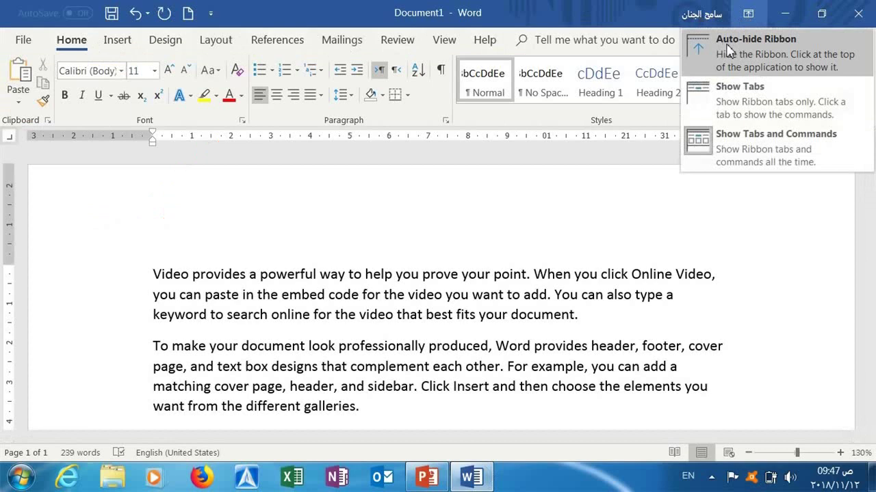
left_click(729, 51)
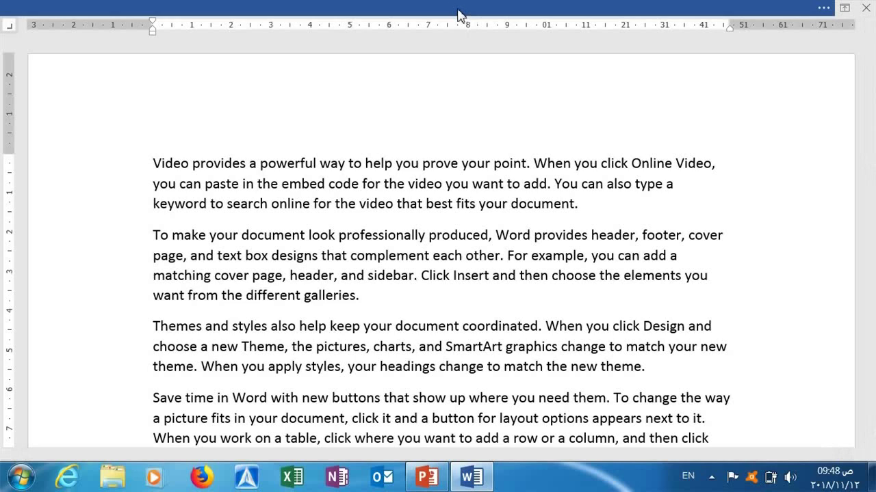
left_click(452, 10)
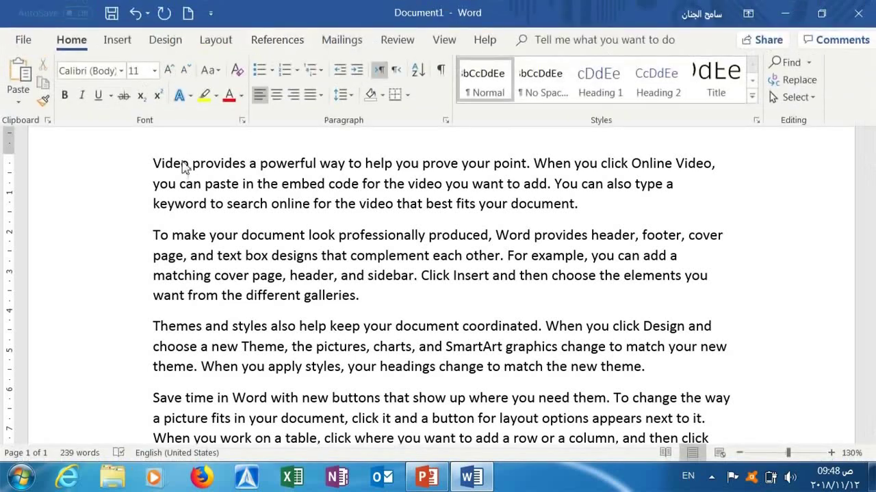
left_click(185, 163)
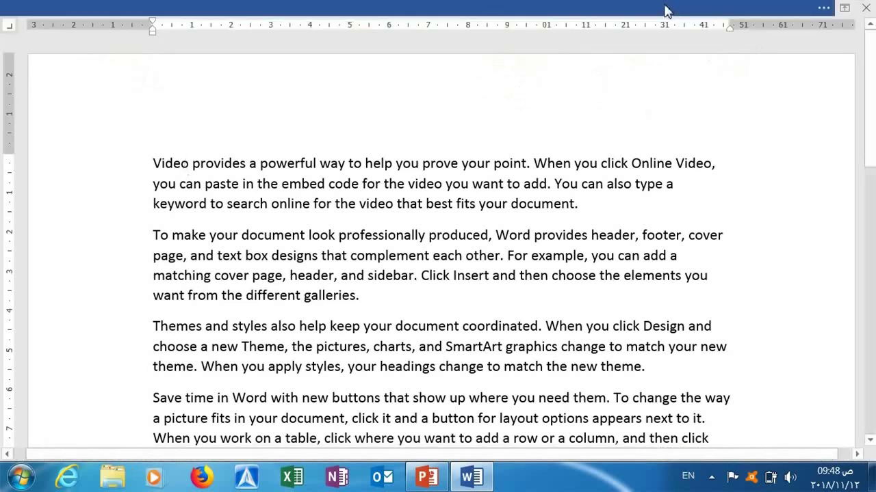
left_click(824, 9)
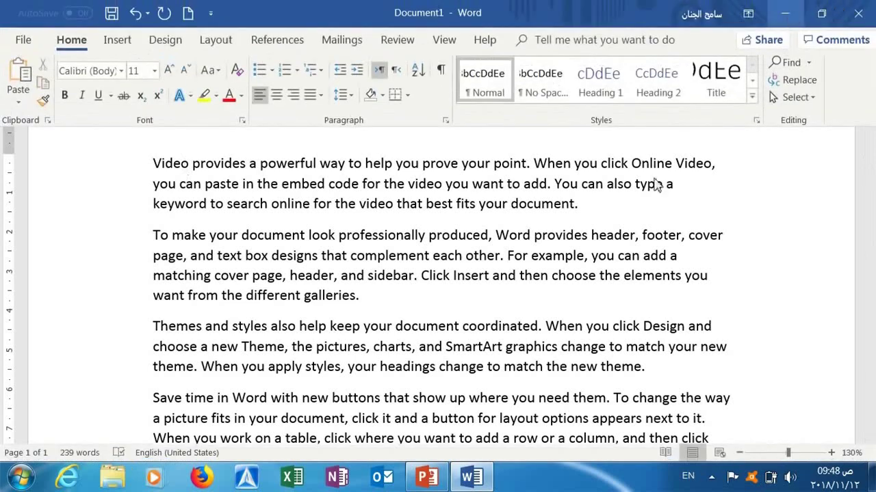
left_click(655, 185)
left_click(844, 8)
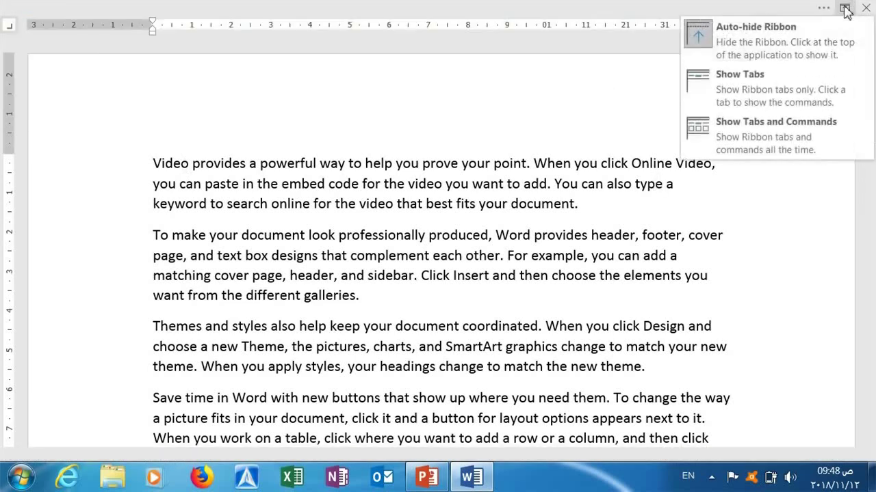
left_click(738, 100)
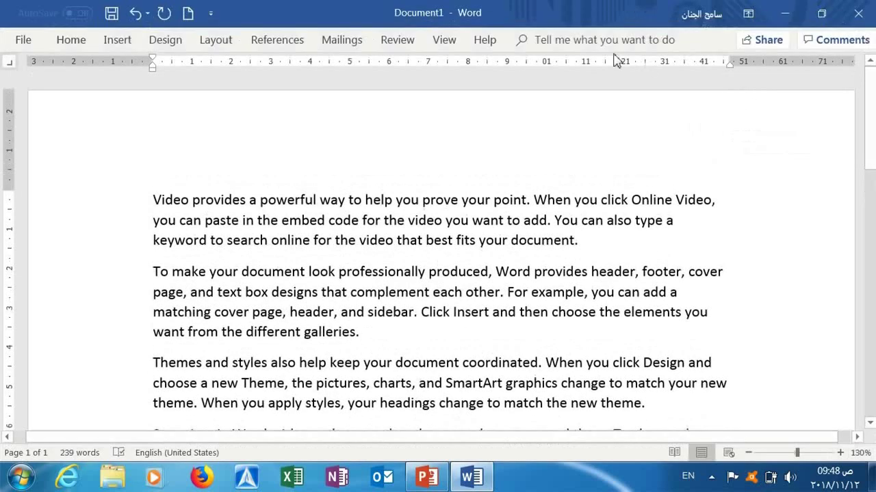
left_click(75, 42)
left_click(118, 41)
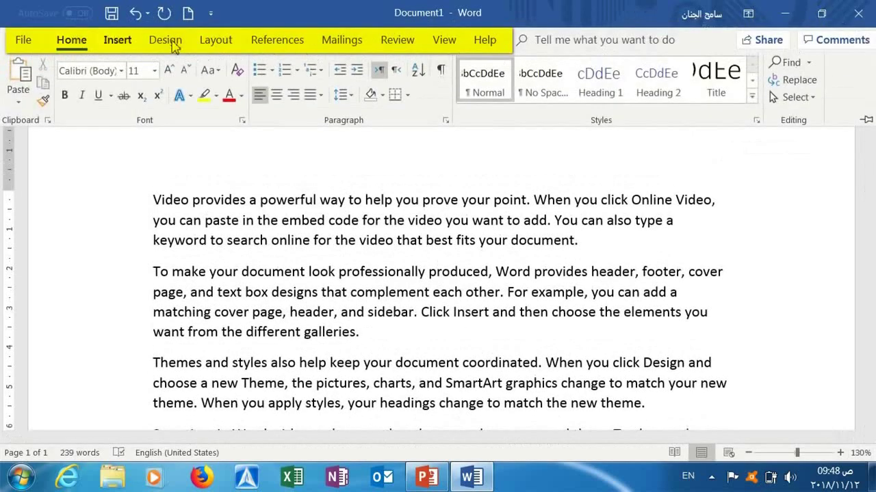
left_click(166, 40)
left_click(210, 188)
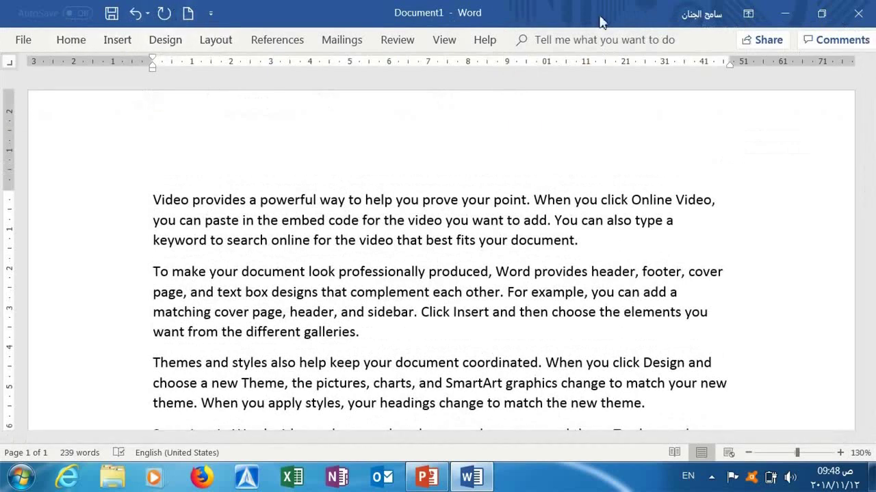
left_click(748, 15)
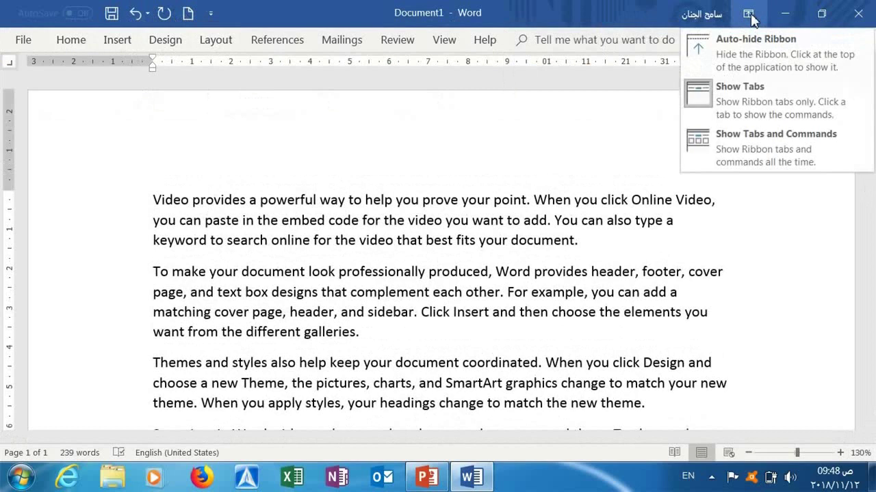
left_click(736, 140)
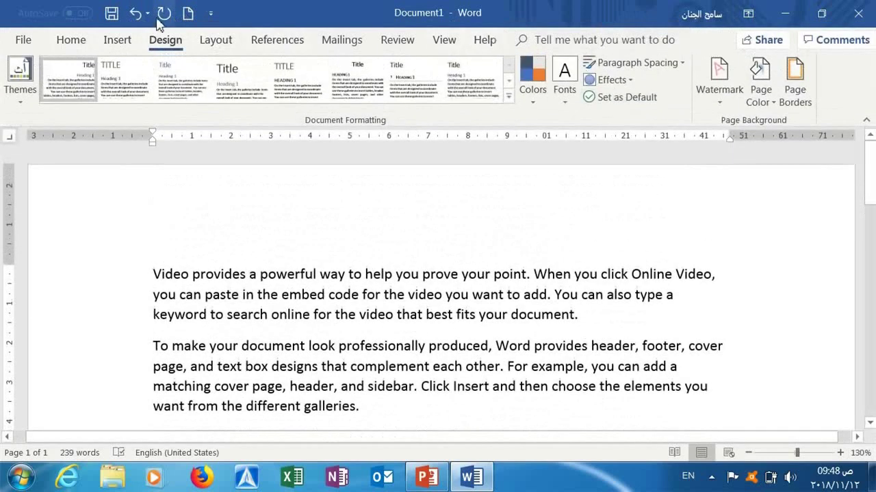
Switch the ribbon to the Home tab to show font, paragraph and style commands.
left_click(74, 42)
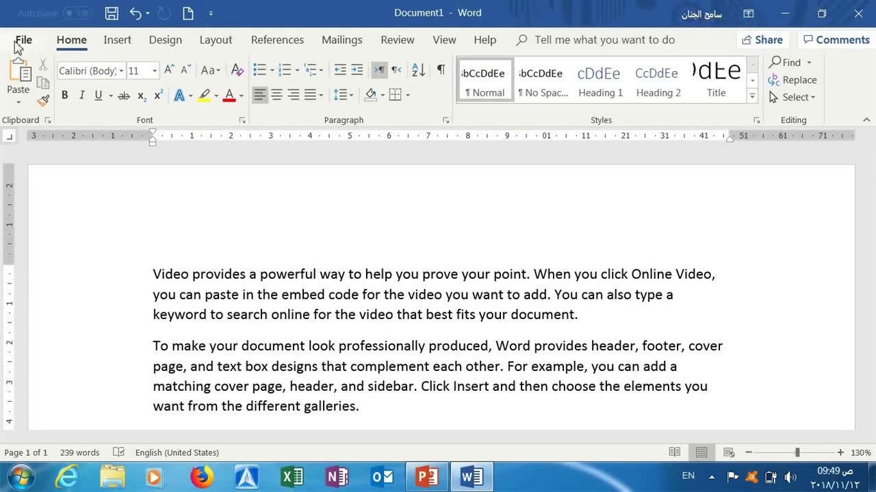
left_click(17, 43)
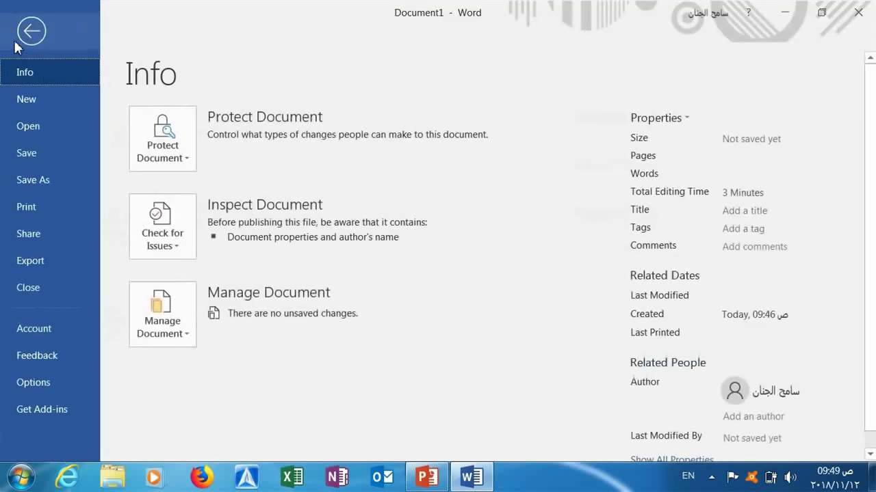
left_click(36, 333)
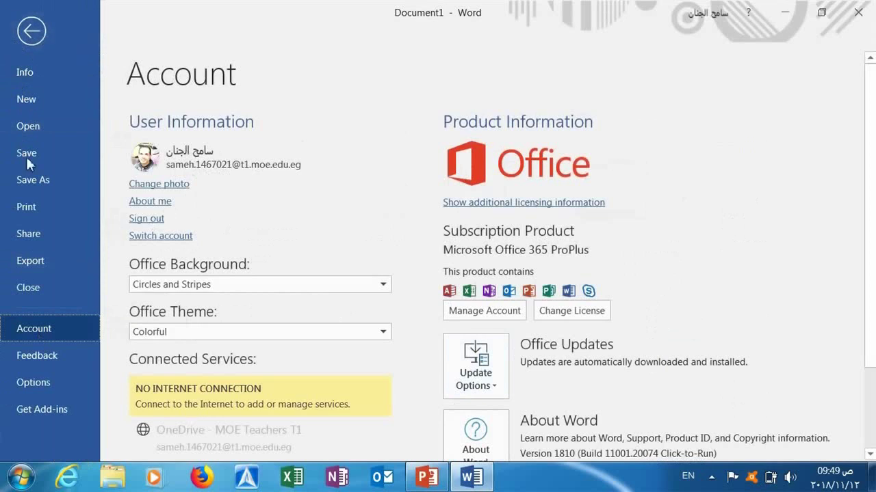
left_click(32, 176)
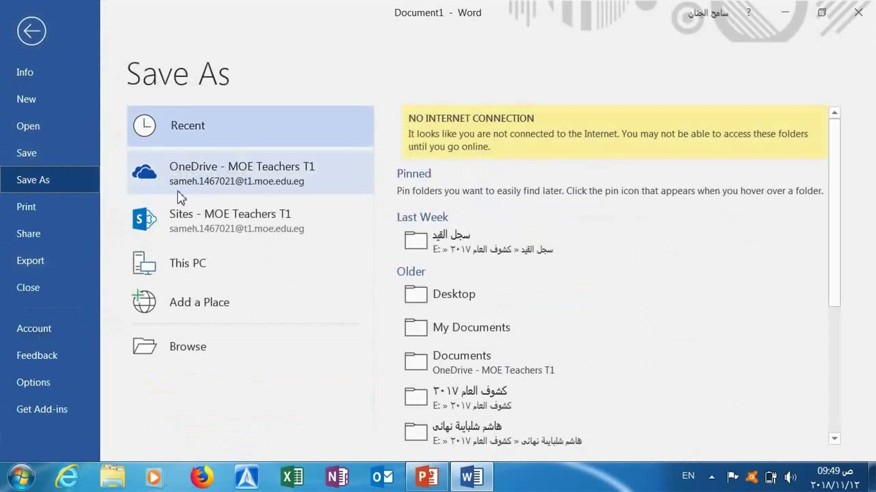
left_click(39, 31)
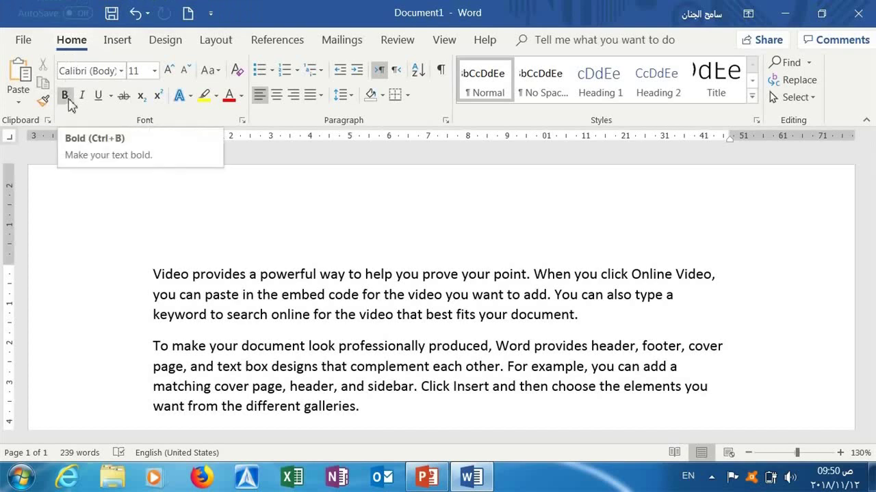
Add the Bold command from the Home tab to the Quick Access Toolbar.
left_click(270, 41)
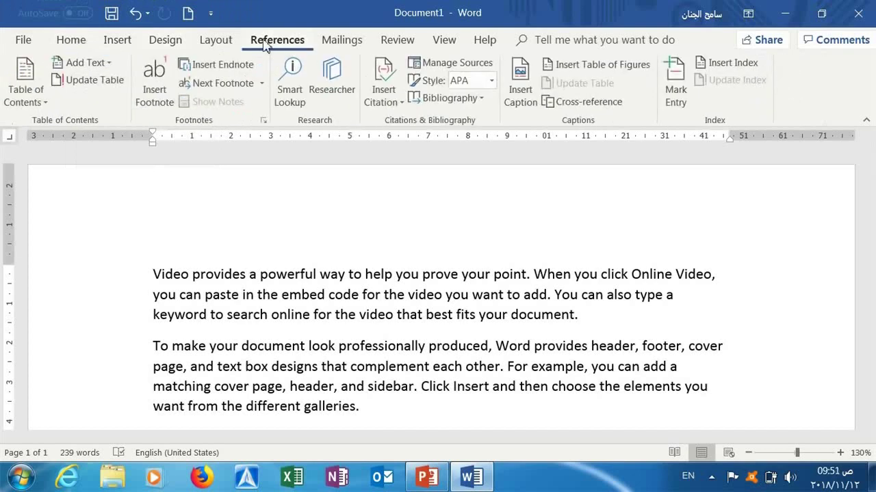
left_click(83, 45)
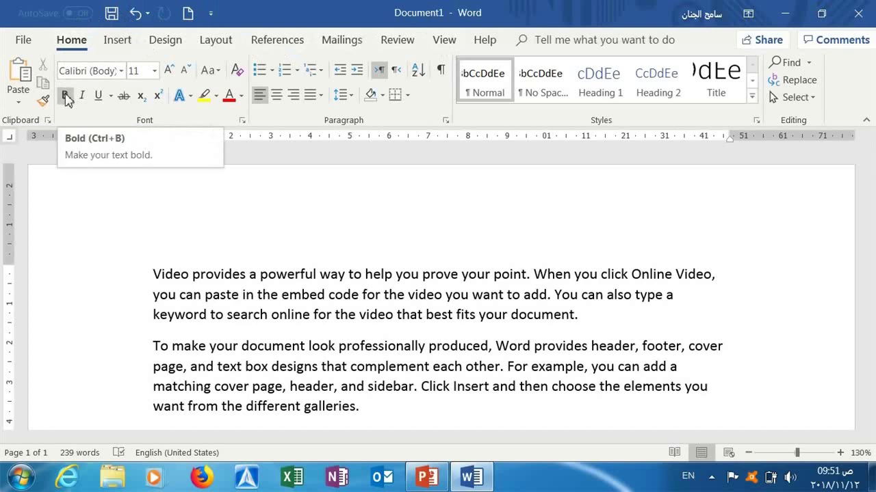
right_click(66, 100)
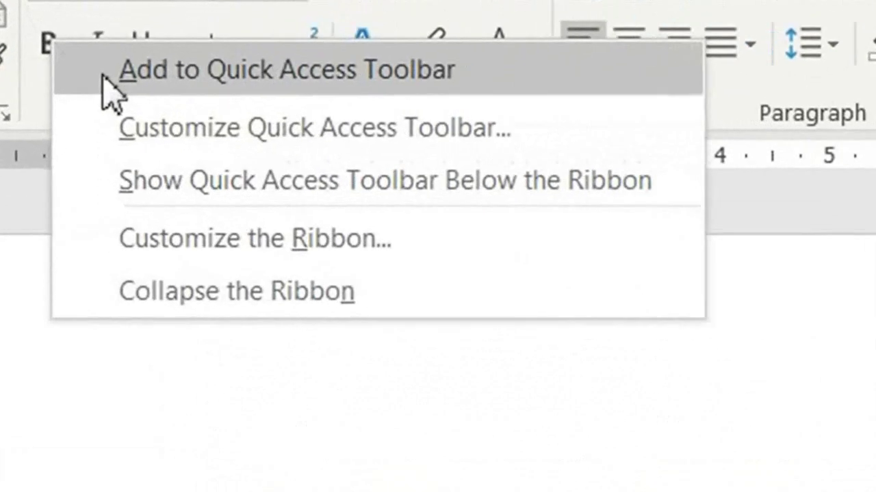
left_click(106, 78)
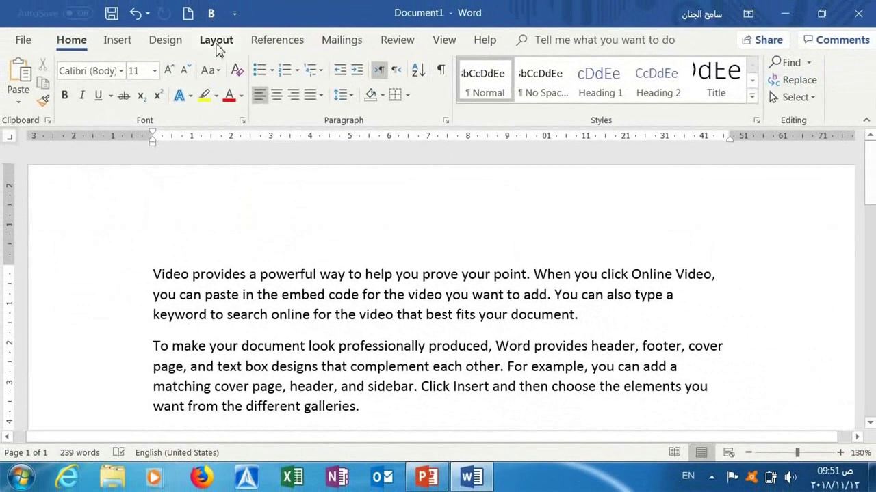
Try Auto-hide Ribbon, then collapse the ribbon to tab names only with Ctrl+F1.
left_click(216, 41)
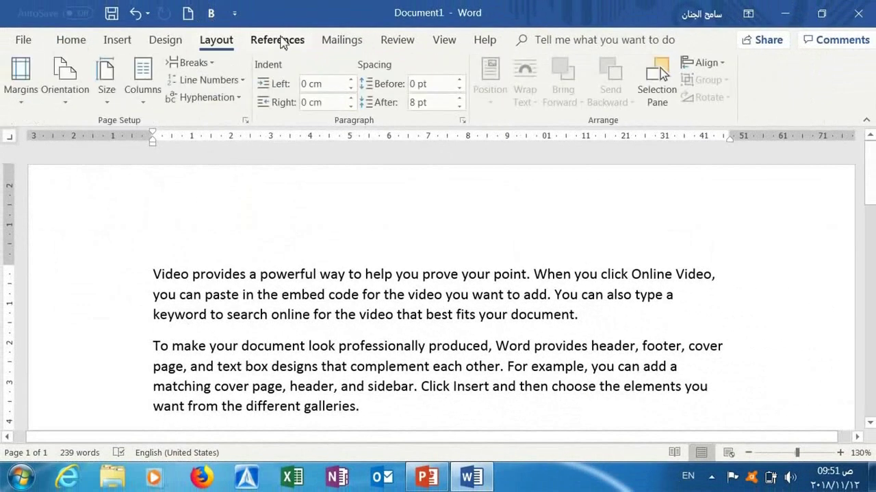
left_click(277, 41)
left_click(336, 40)
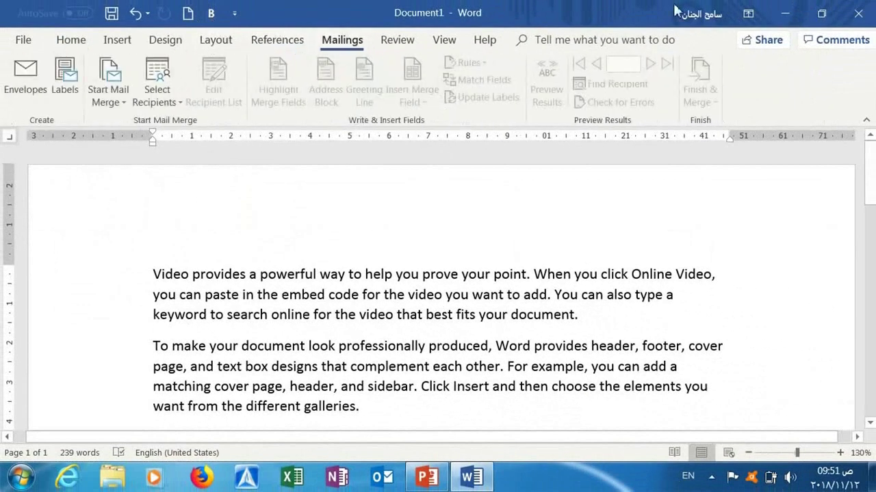
left_click(748, 14)
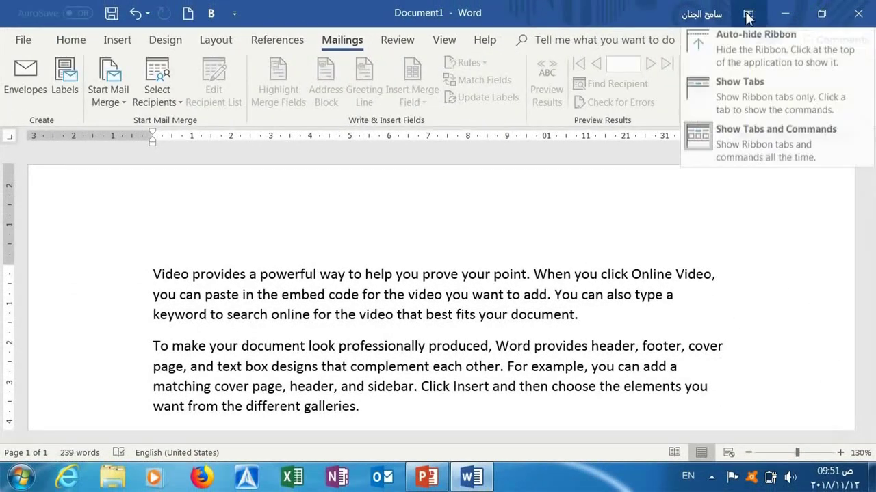
left_click(730, 56)
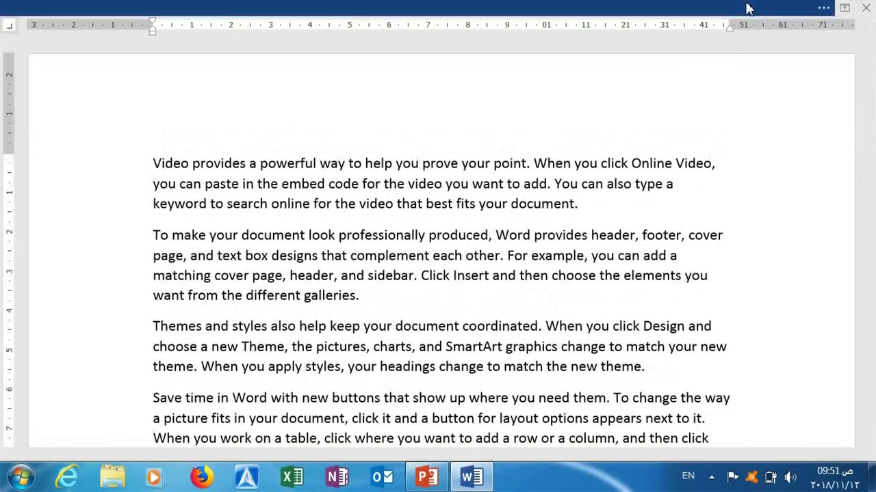
left_click(503, 8)
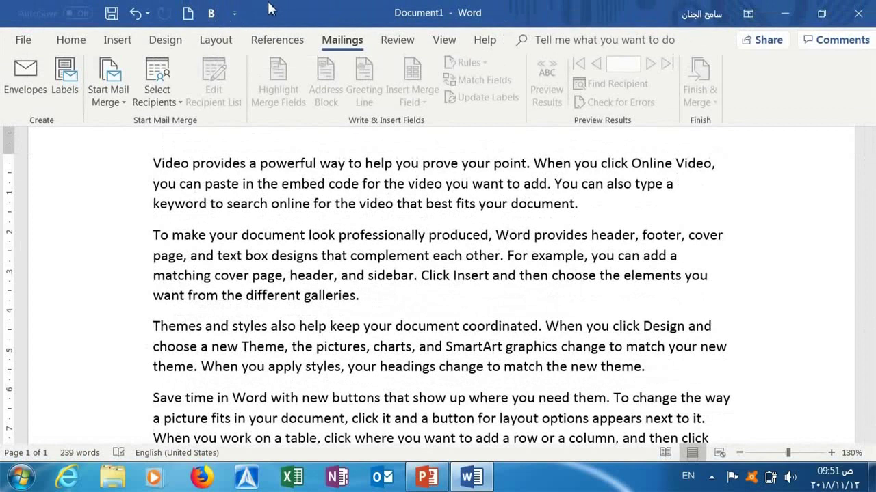
key("ctrl+F1")
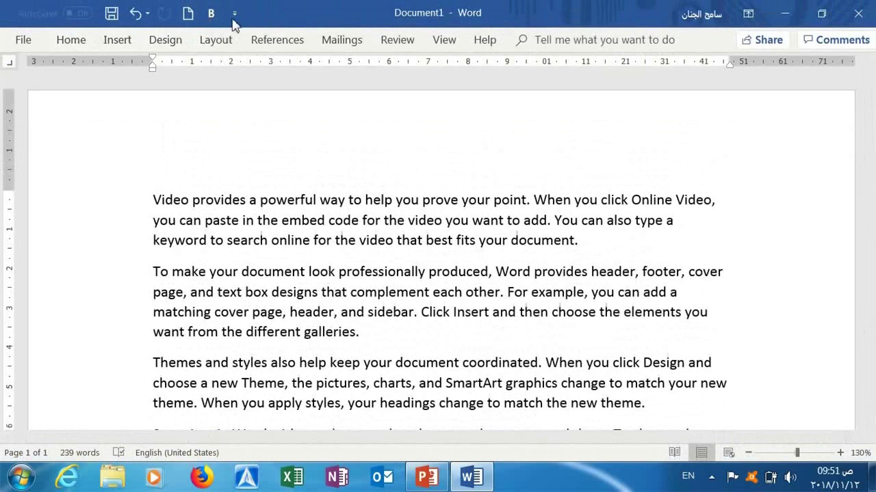
Add Font Color to the Quick Access Toolbar, remove it again, then open the customize list.
left_click(87, 42)
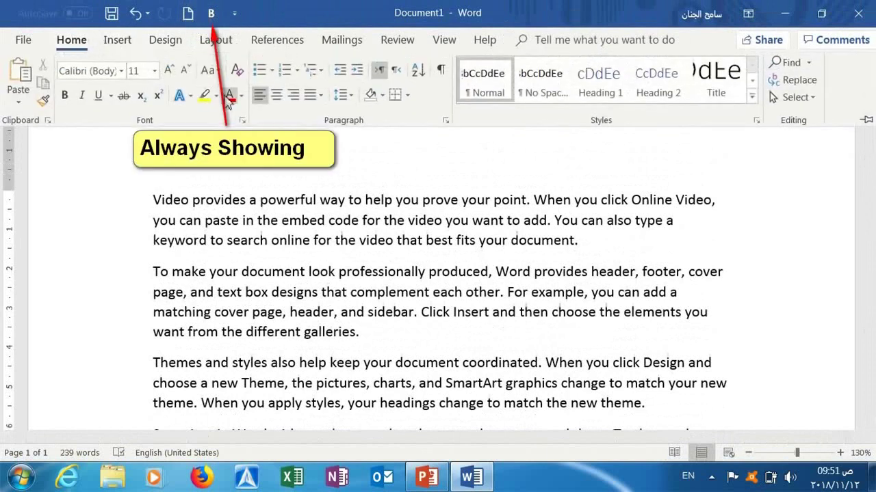
right_click(226, 98)
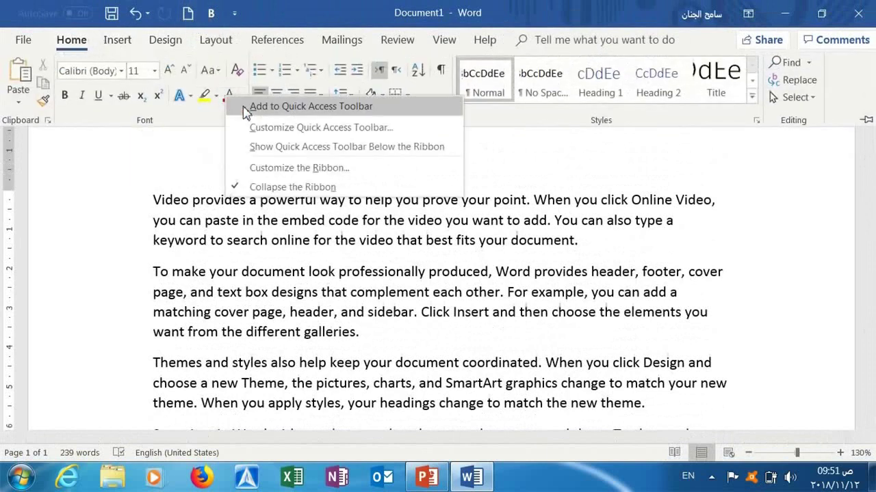
left_click(246, 108)
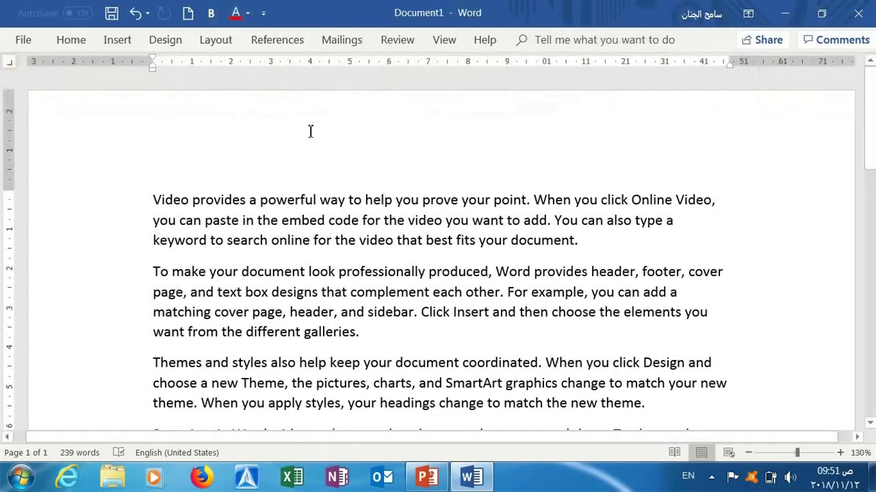
right_click(234, 15)
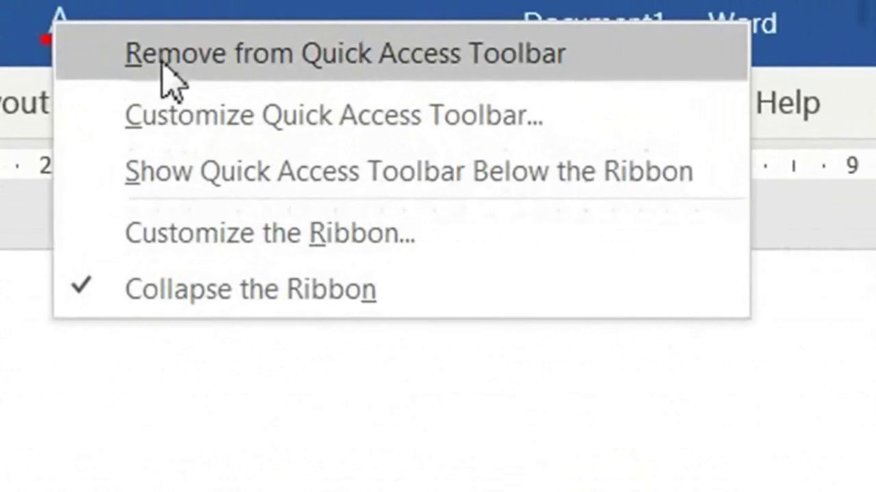
left_click(164, 64)
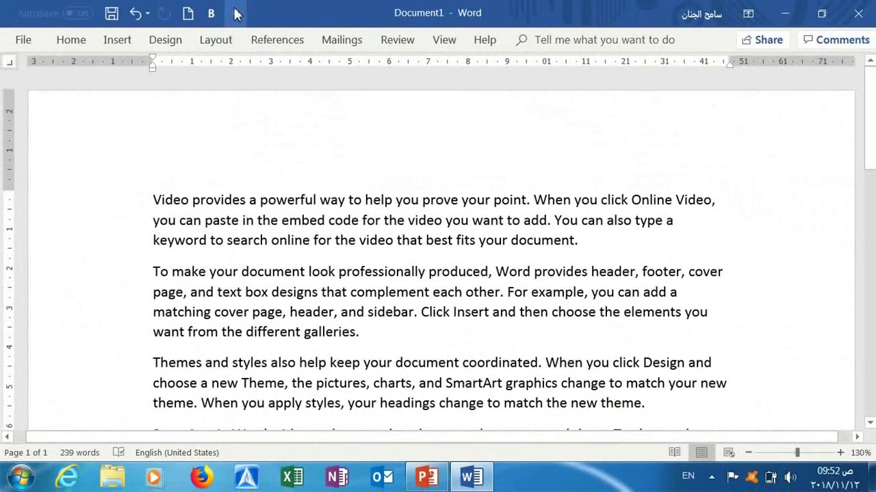
left_click(234, 14)
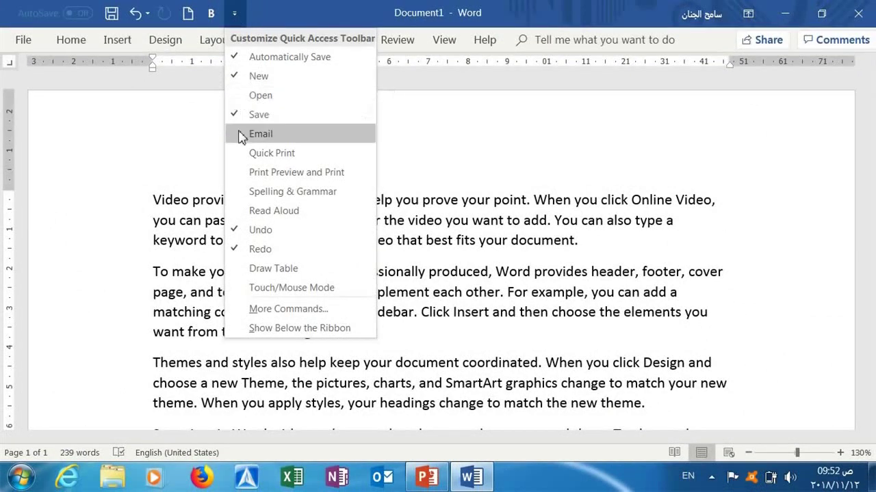
Add Quick Print to the Quick Access Toolbar and expand the full ribbon with Ctrl+F1.
left_click(272, 153)
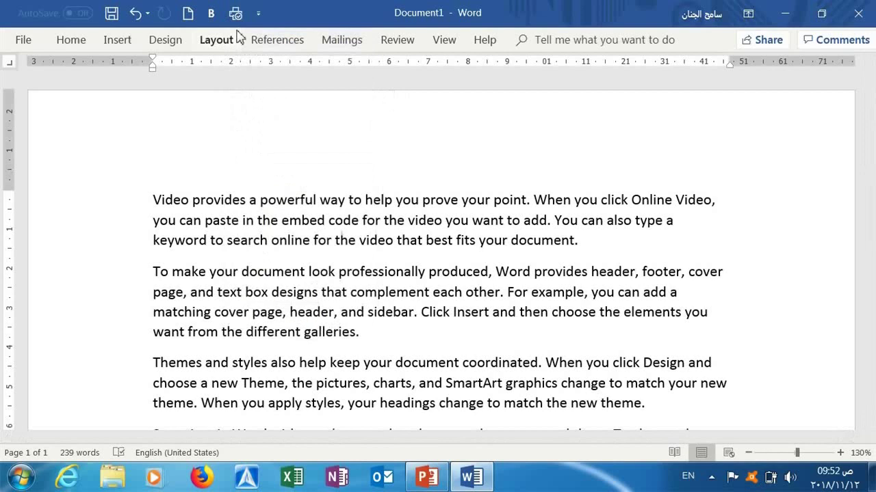
left_click(257, 15)
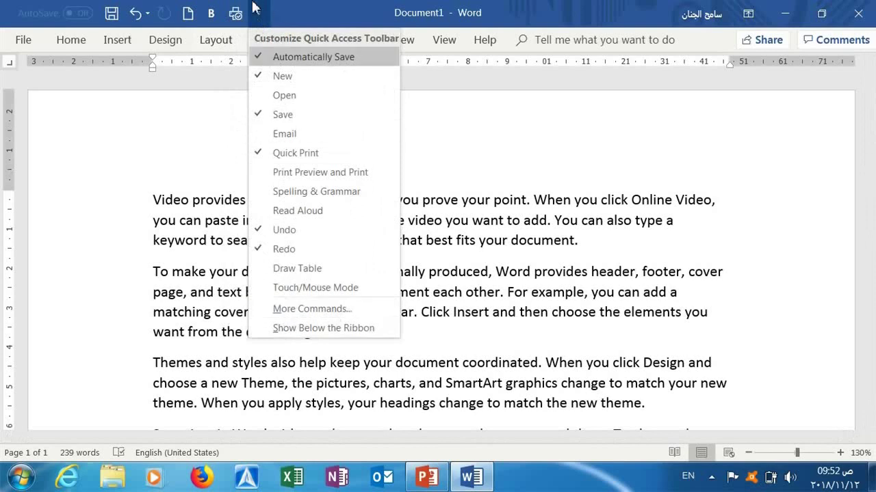
left_click(281, 16)
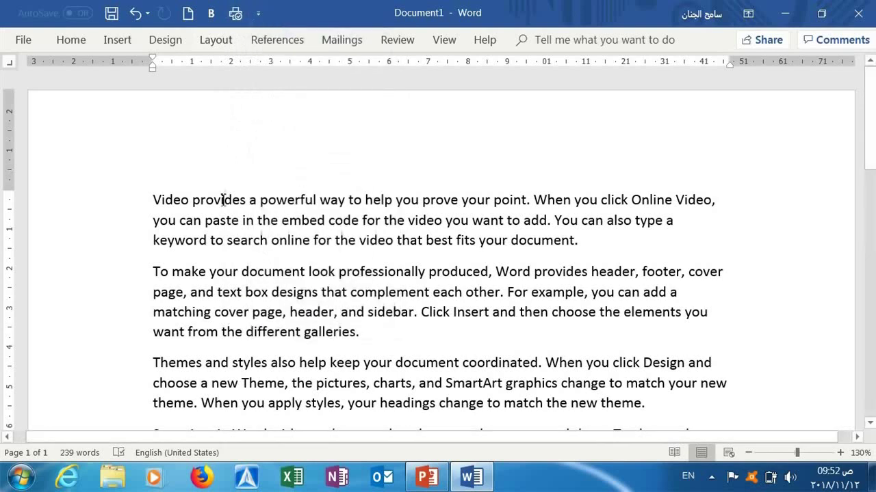
key("ctrl+F1")
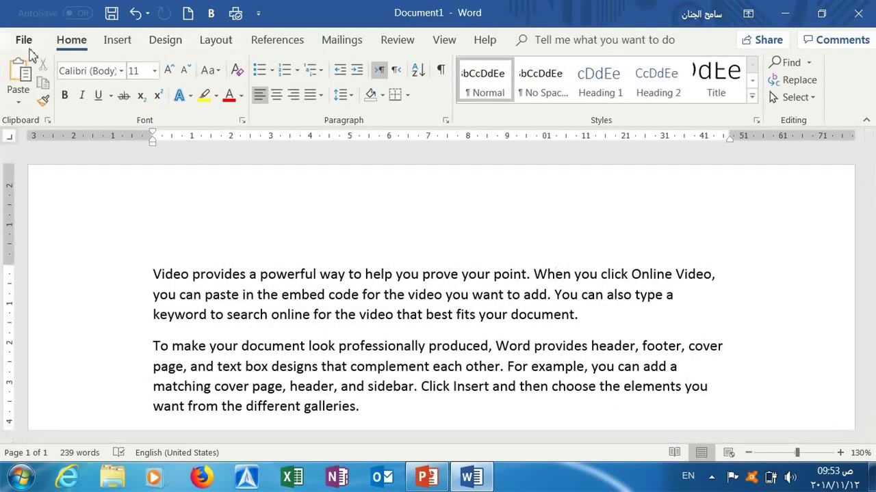
Place the caret in the first sentence, browse the Insert tab, then return to Home.
left_click(555, 274)
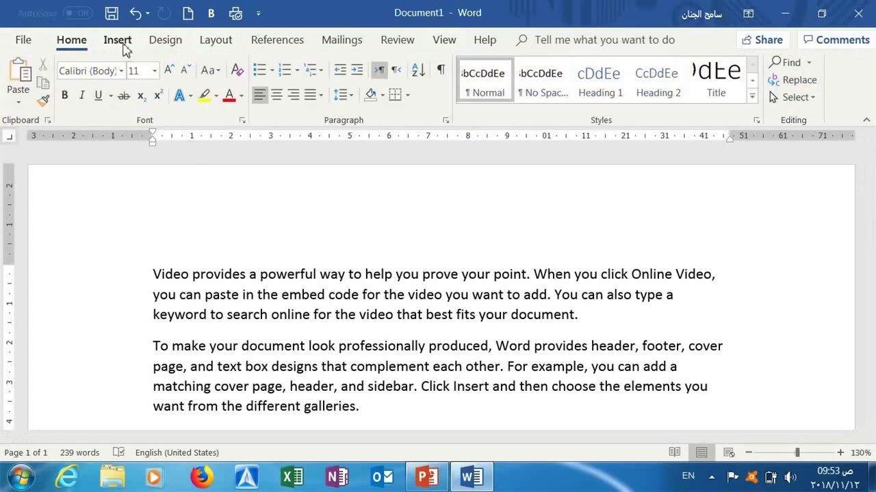
left_click(120, 42)
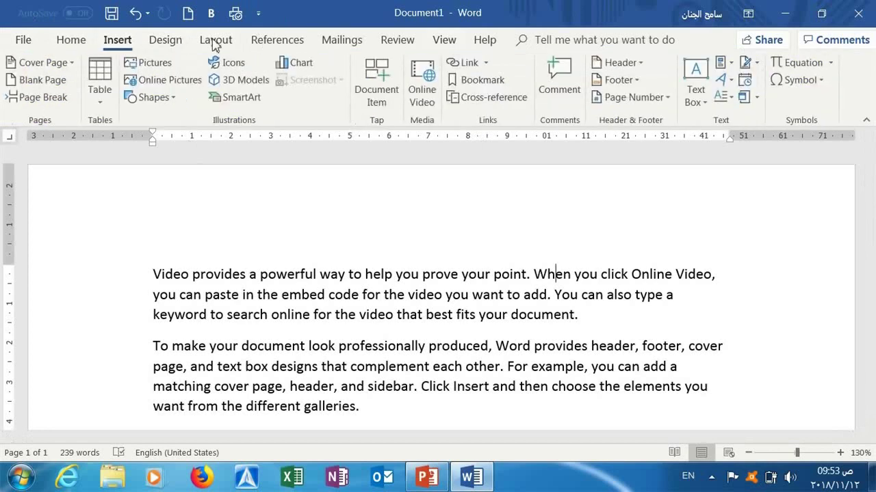
scroll(267, 51, "down", 1)
scroll(269, 49, "down", 1)
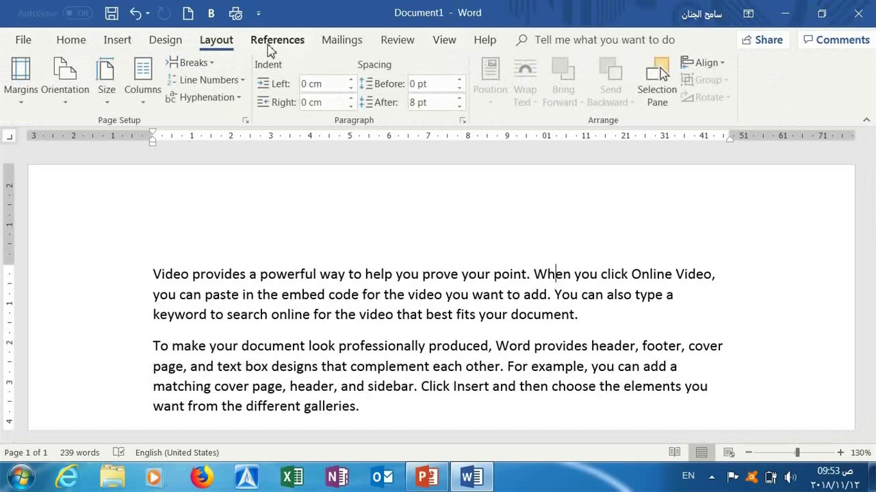
scroll(269, 49, "down", 1)
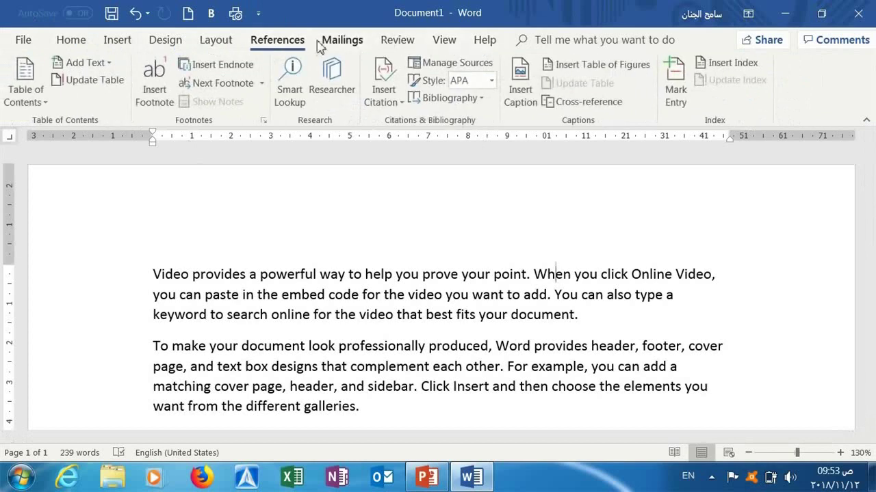
left_click(71, 39)
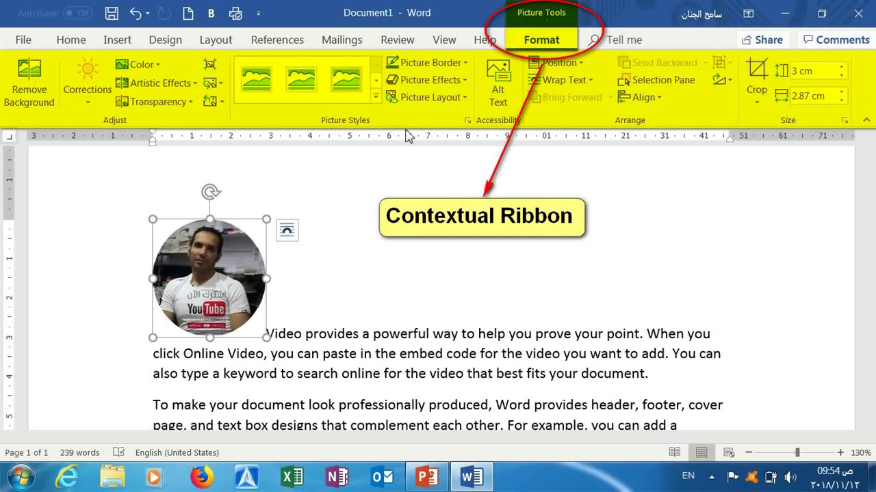
Deselect the photo by clicking into the text, view Insert and Design, then return to Home.
left_click(334, 335)
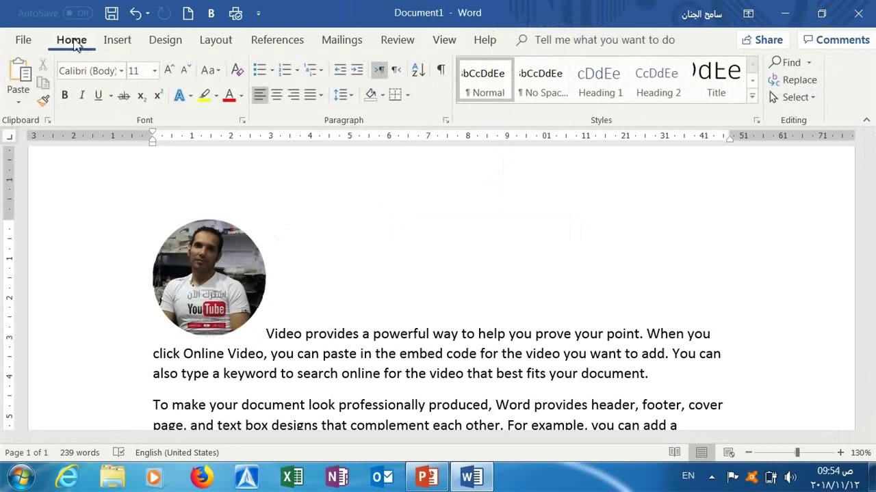
left_click(118, 43)
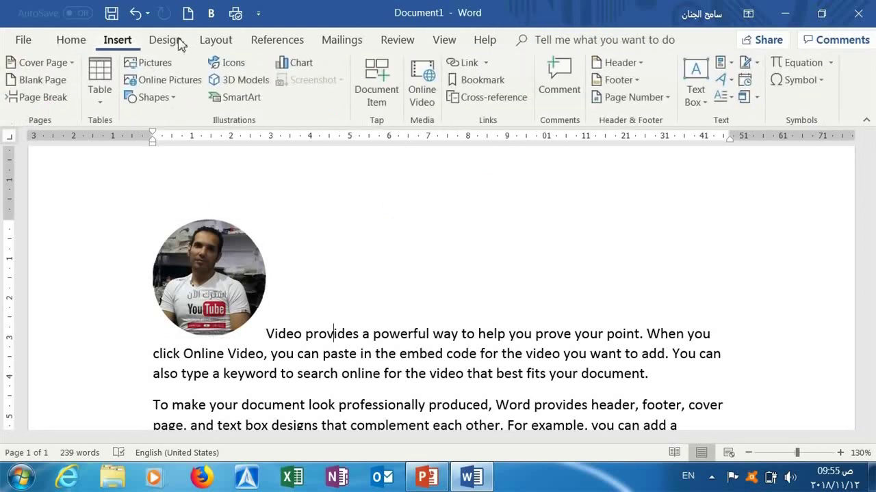
left_click(152, 41)
left_click(72, 41)
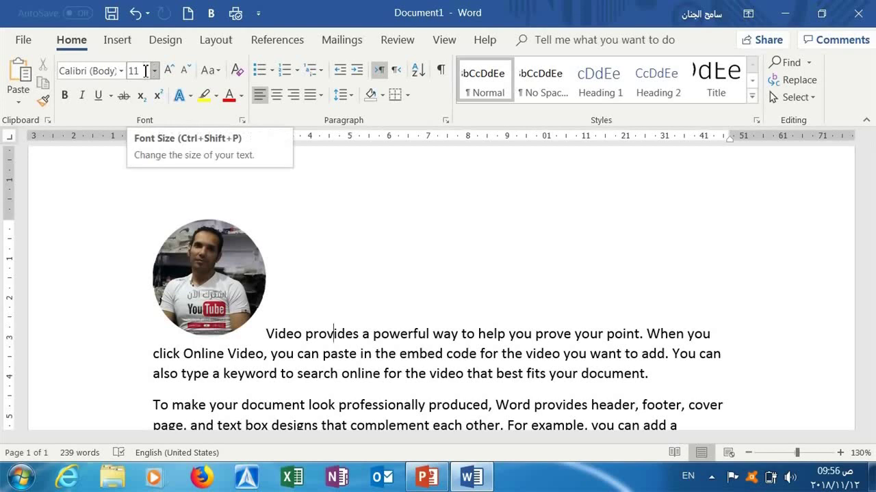
left_click(145, 71)
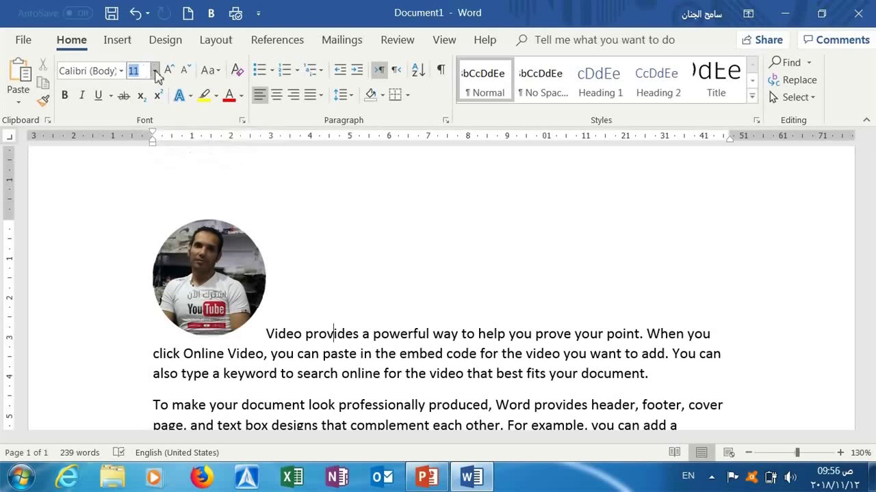
left_click(155, 71)
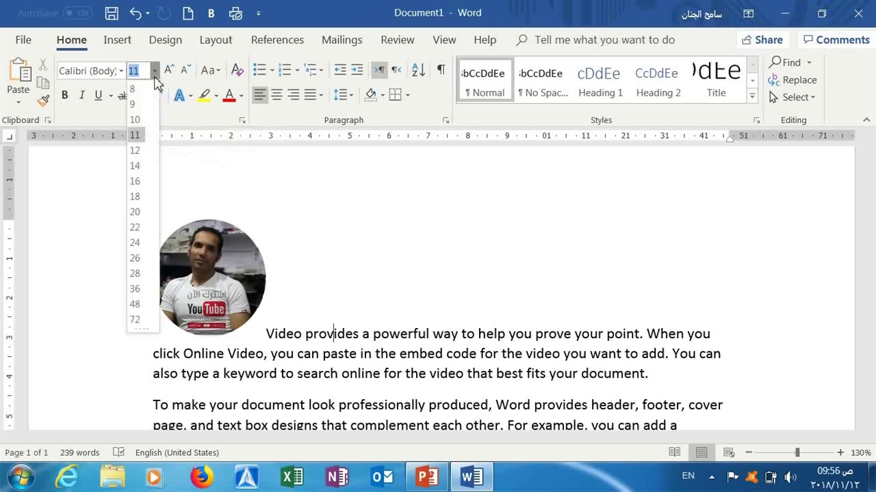
left_click(154, 71)
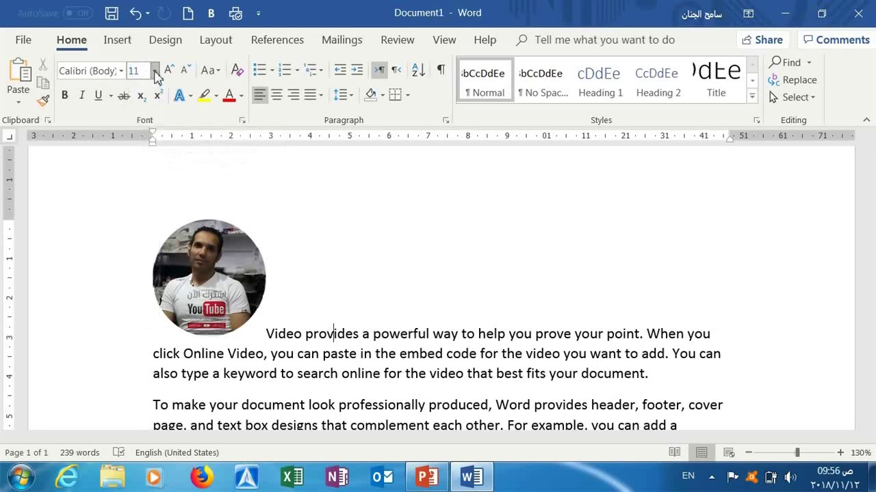
left_click(111, 95)
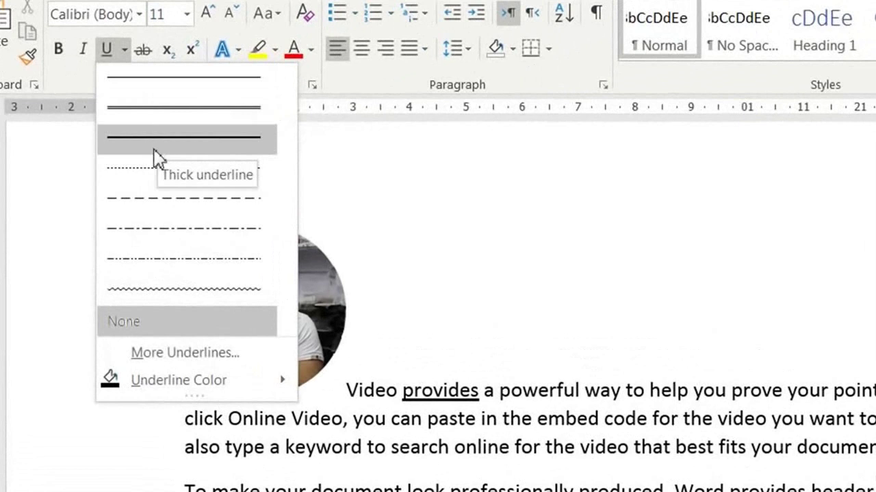
left_click(438, 160)
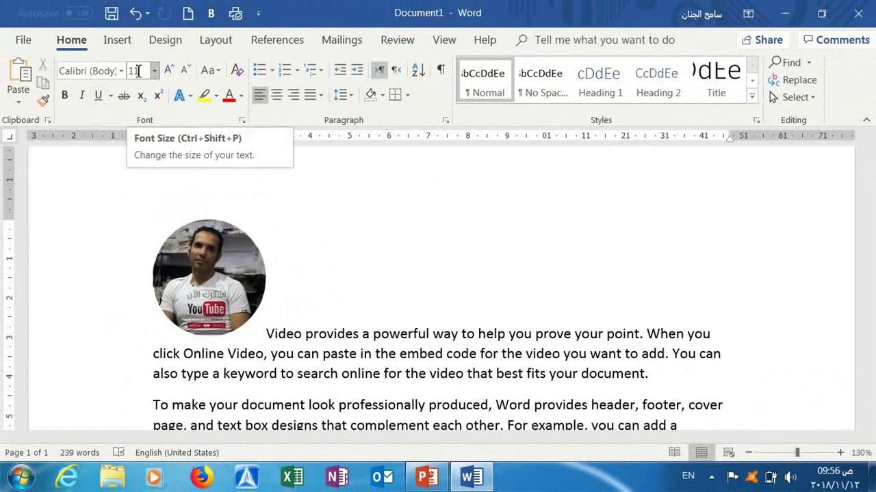
left_click(154, 71)
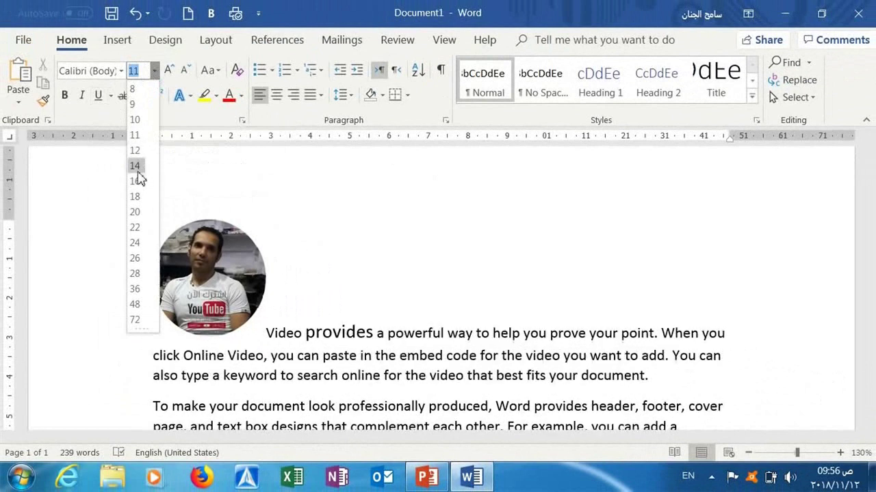
left_click(242, 151)
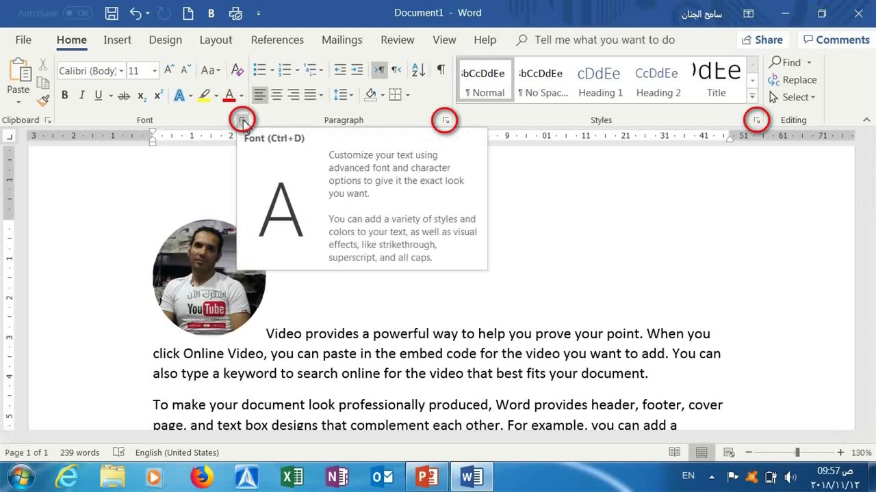
left_click(243, 122)
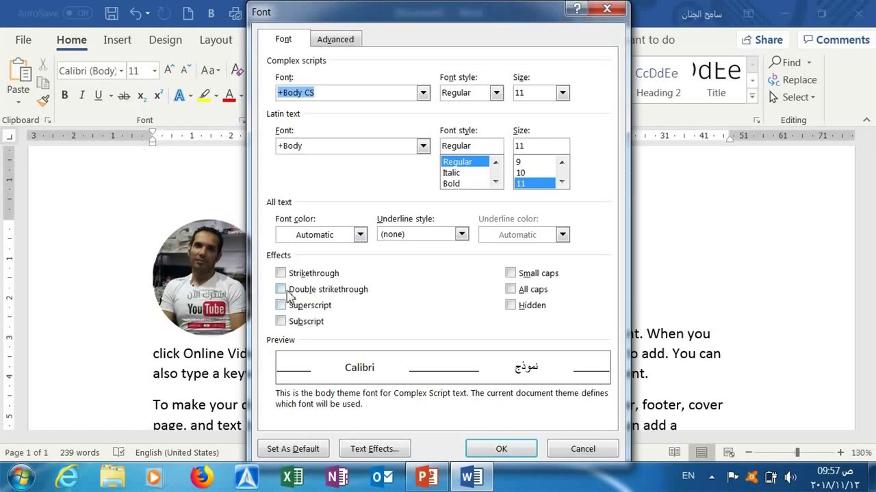
left_click(608, 7)
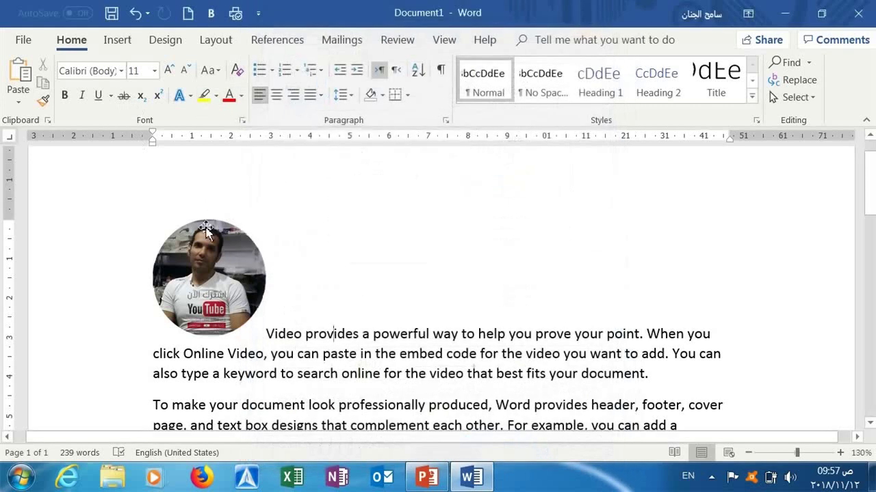
left_click(676, 334)
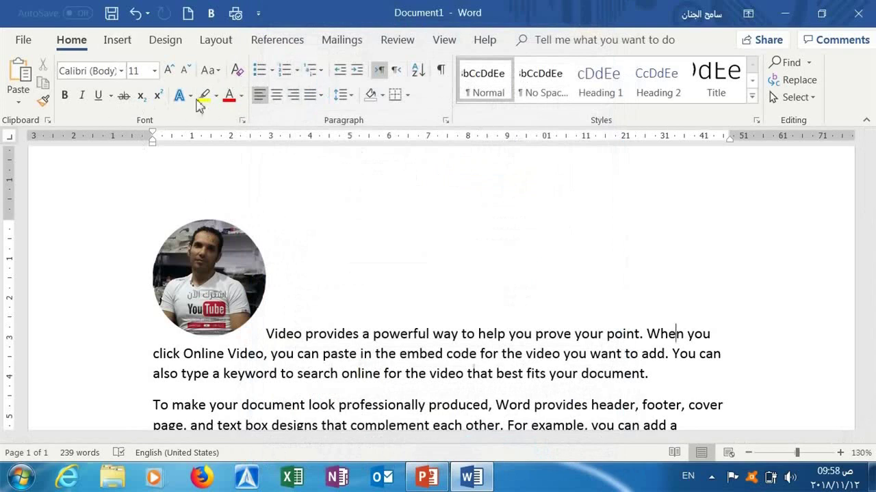
left_click(25, 40)
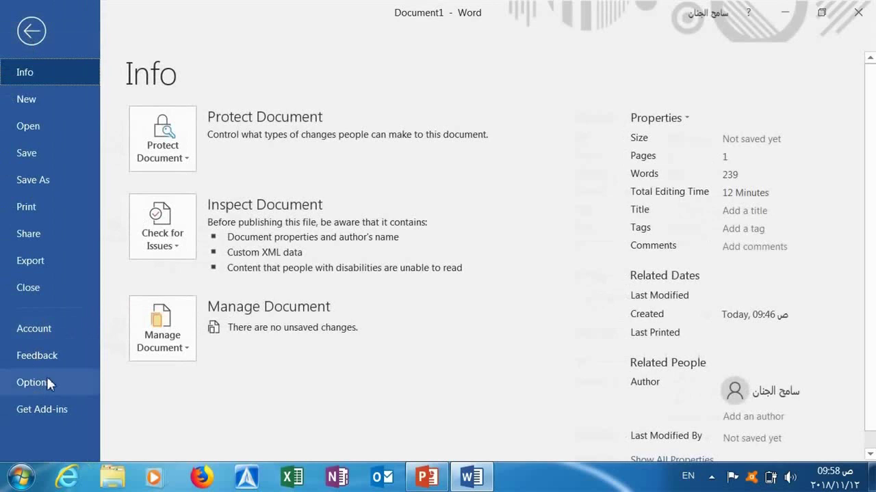
left_click(45, 379)
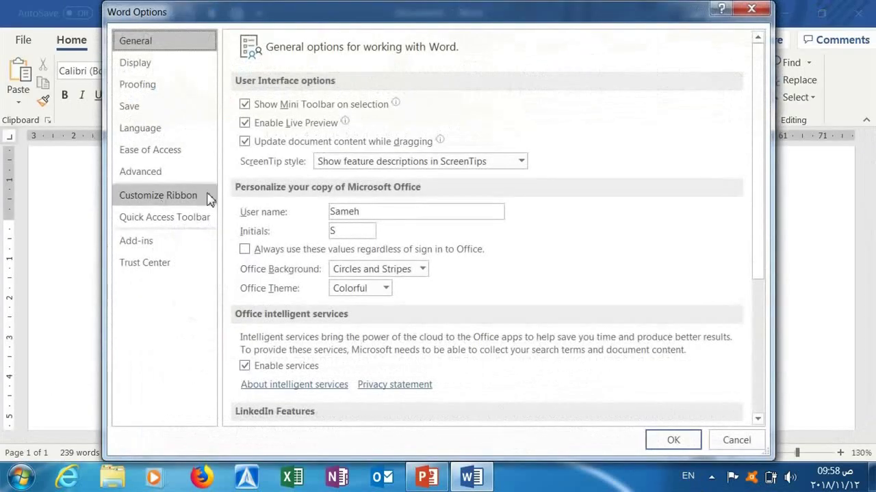
left_click(168, 203)
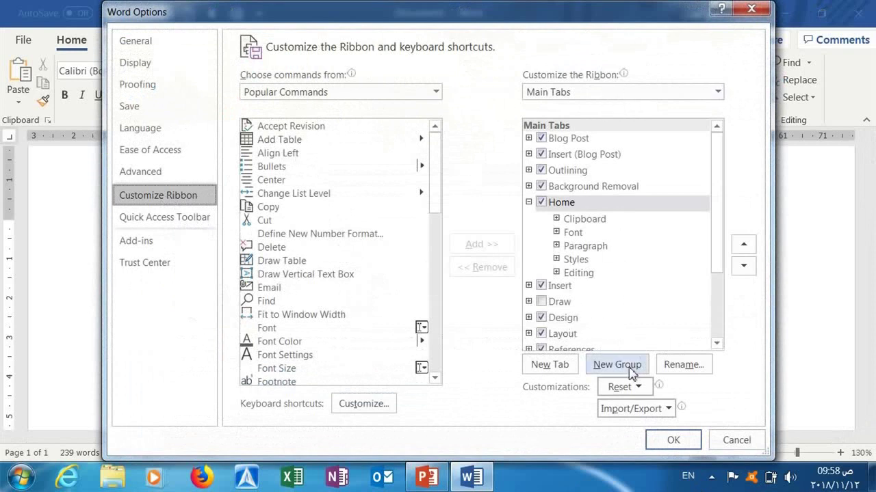
left_click(747, 11)
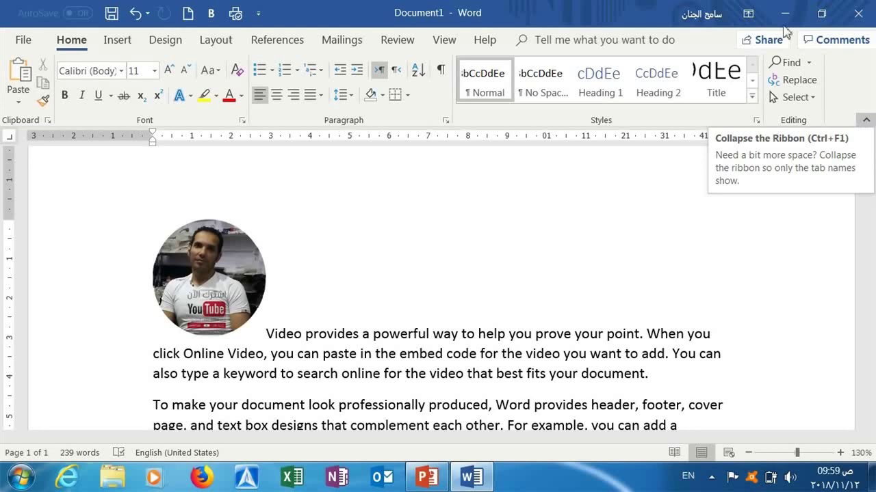
Collapse the ribbon to tab names only, then restore the full ribbon with all commands.
left_click(747, 14)
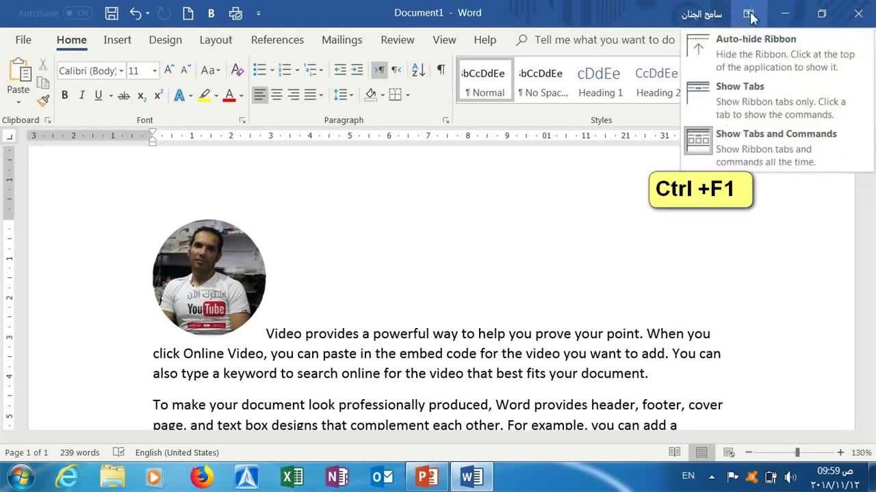
left_click(775, 137)
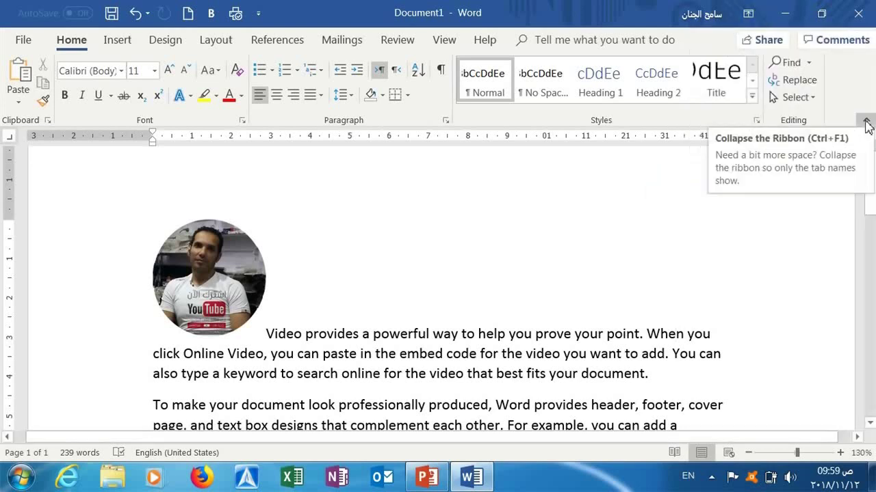
left_click(866, 125)
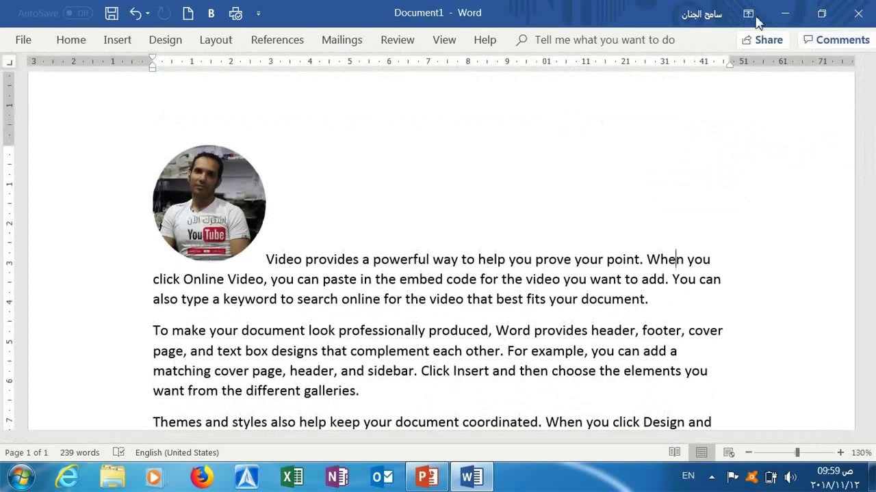
left_click(748, 15)
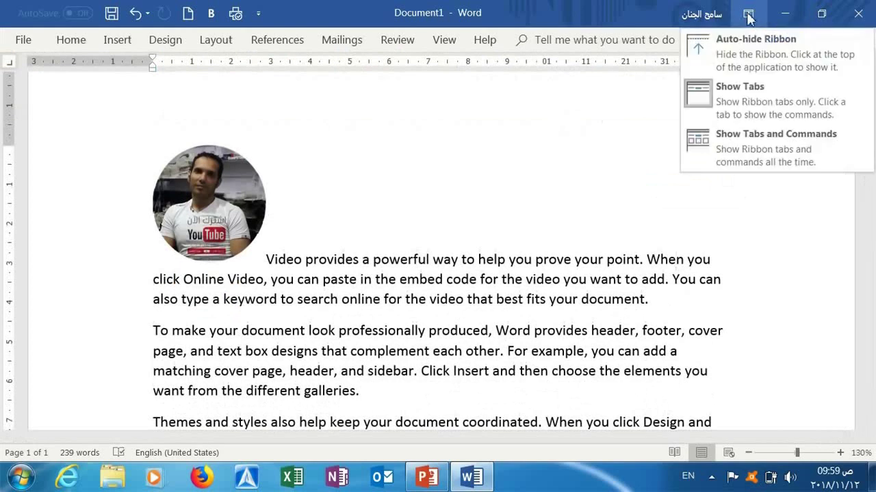
left_click(760, 140)
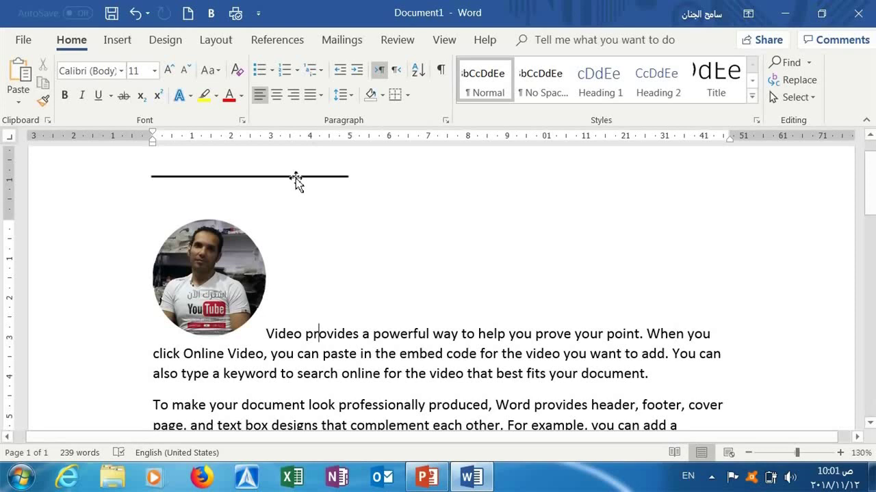
Select the horizontal line, zoom in three steps, then zoom out to show the whole page width.
left_click(295, 178)
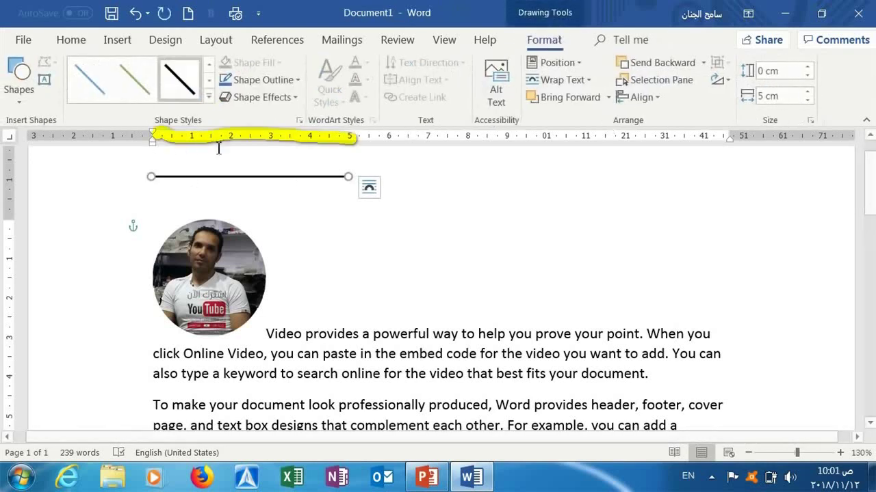
left_click(840, 453)
left_click(840, 452)
left_click(840, 453)
left_click(840, 453)
left_click(840, 452)
left_click(840, 452)
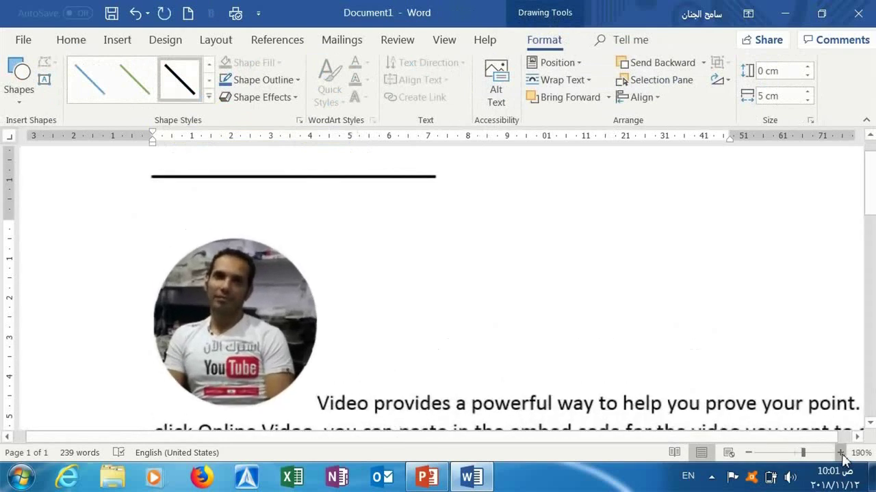
left_click(840, 453)
left_click(840, 453)
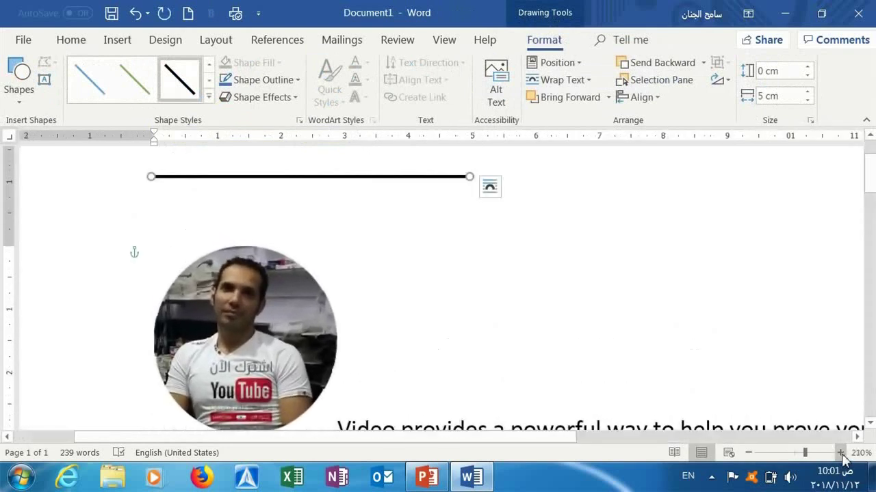
left_click(748, 452)
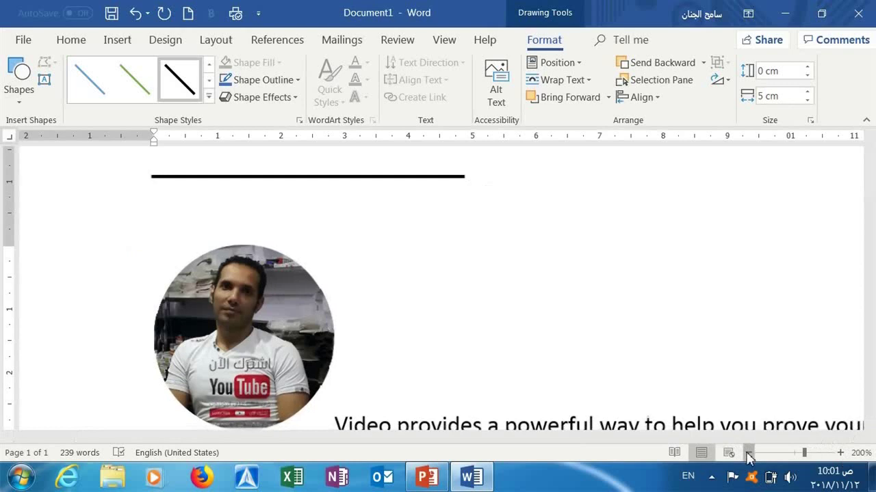
left_click(748, 452)
left_click(748, 453)
left_click(749, 453)
left_click(748, 453)
left_click(748, 452)
left_click(748, 453)
left_click(749, 453)
left_click(749, 453)
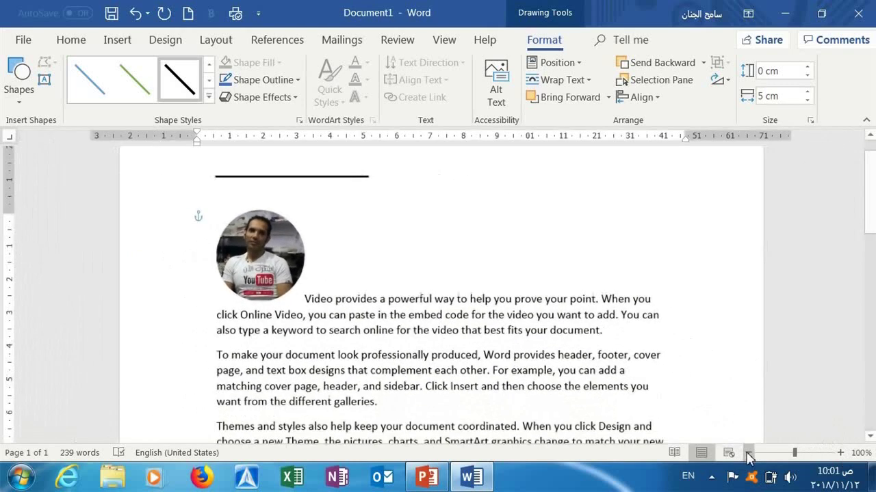
left_click(749, 453)
Magnify the view, shrink it back to 100%, then zoom in again to 150%.
left_click(840, 453)
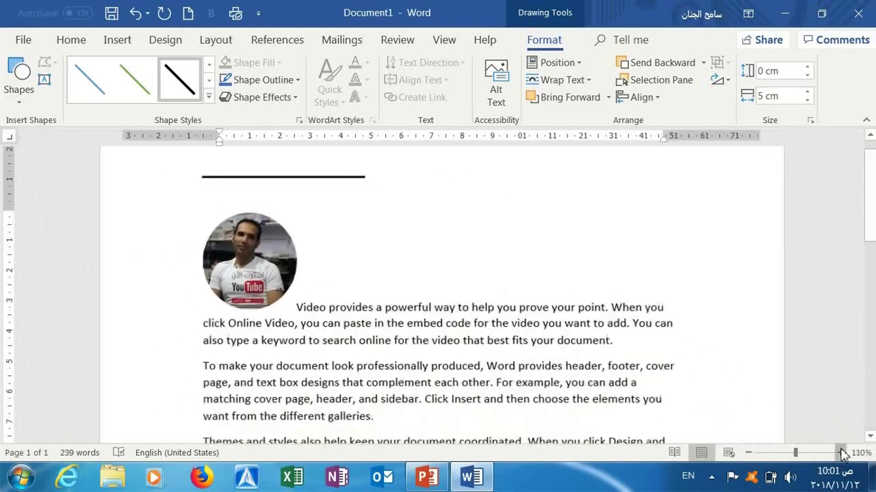
left_click(840, 453)
left_click(840, 453)
left_click(841, 453)
left_click(840, 453)
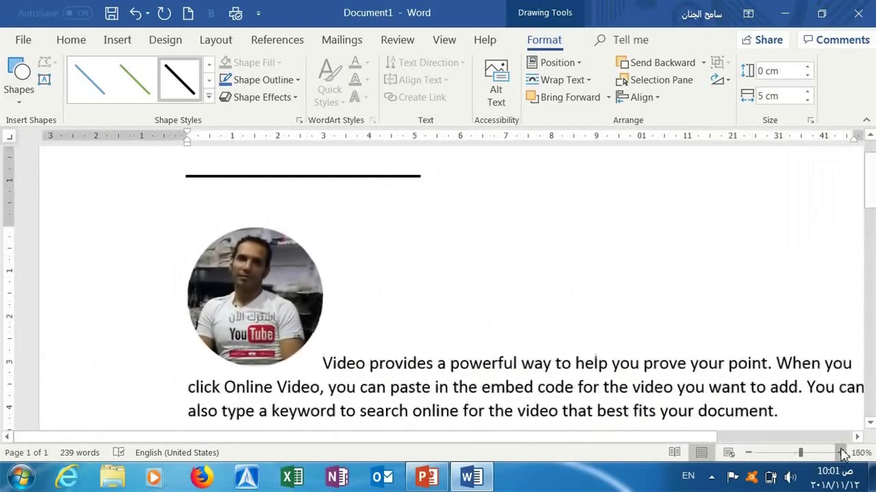
left_click(841, 453)
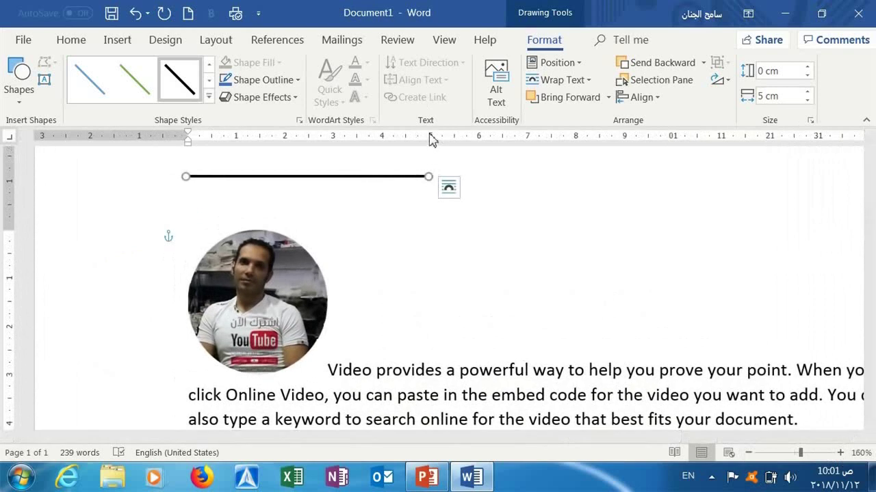
left_click(748, 453)
left_click(748, 454)
left_click(748, 453)
left_click(748, 453)
left_click(748, 454)
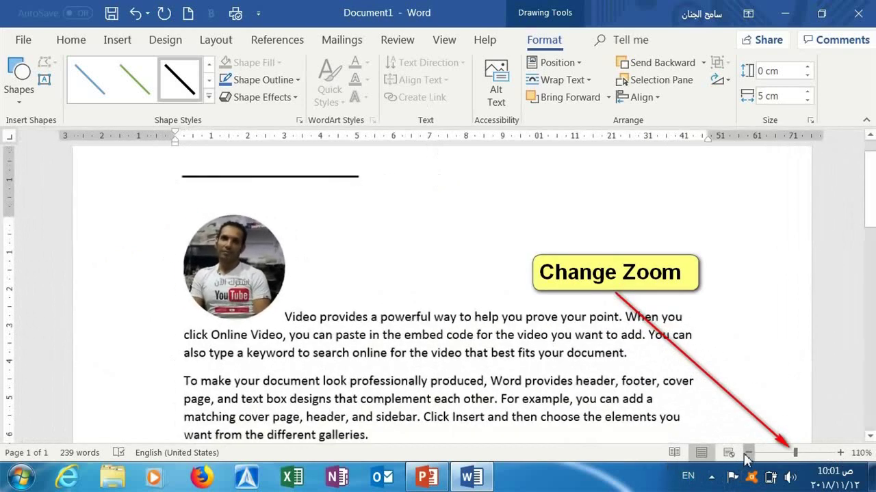
left_click(747, 453)
left_click(747, 454)
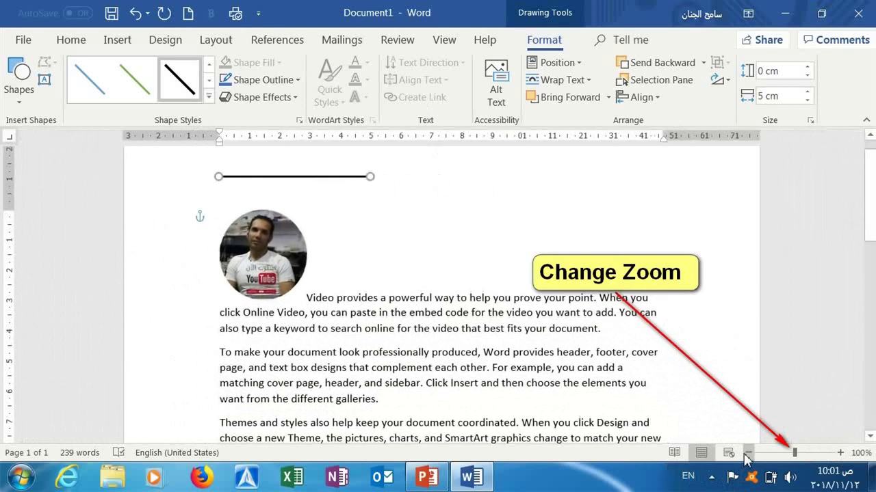
left_click(840, 453)
left_click(840, 453)
left_click(840, 453)
left_click(840, 453)
left_click(839, 453)
left_click(839, 453)
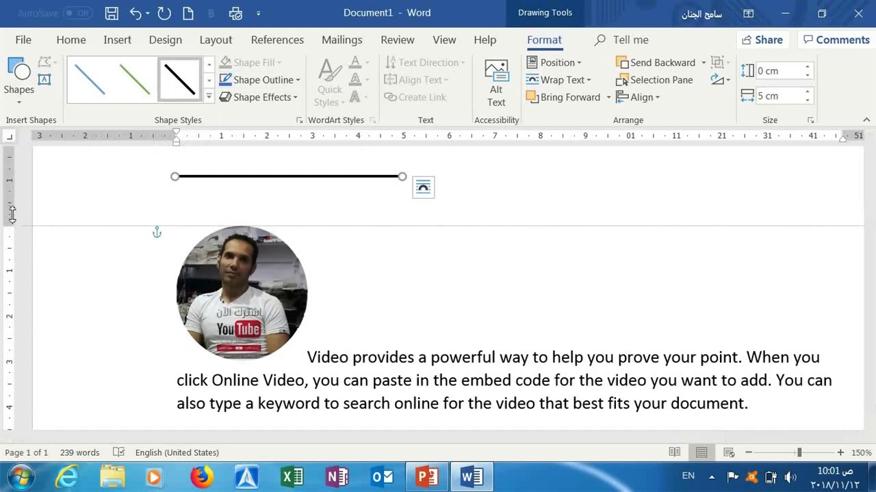
Reduce the top and left page margins on the rulers, then place the cursor in the first paragraph.
left_click_drag(12, 225, 12, 204)
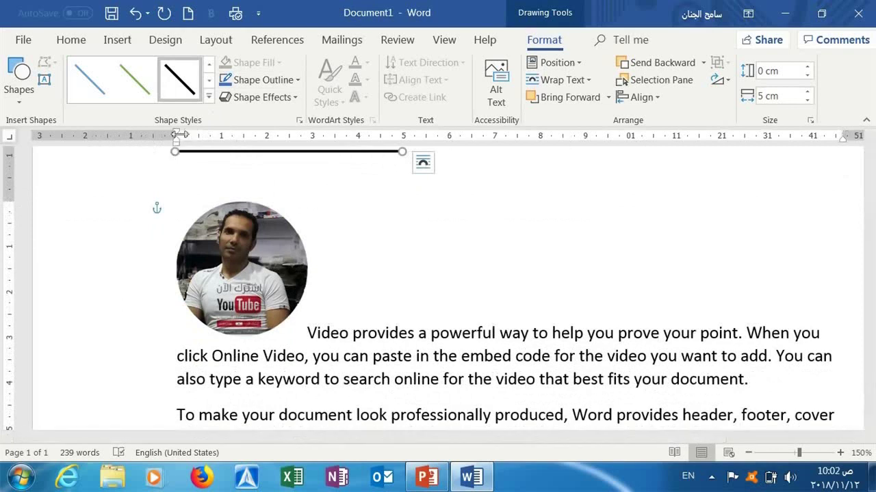
left_click_drag(175, 135, 109, 137)
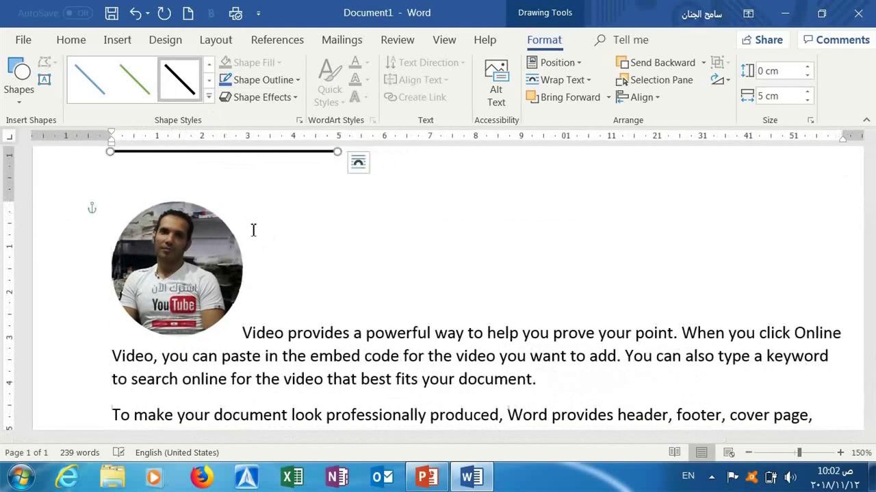
left_click(315, 328)
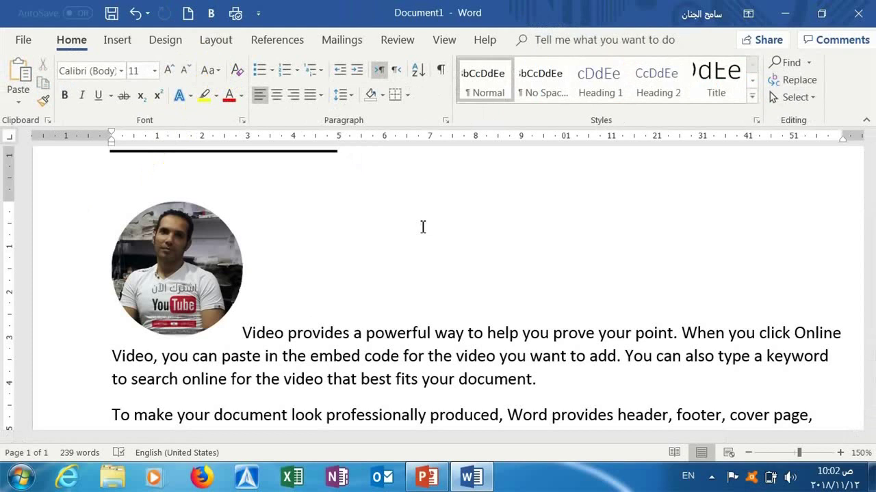
left_click(870, 427)
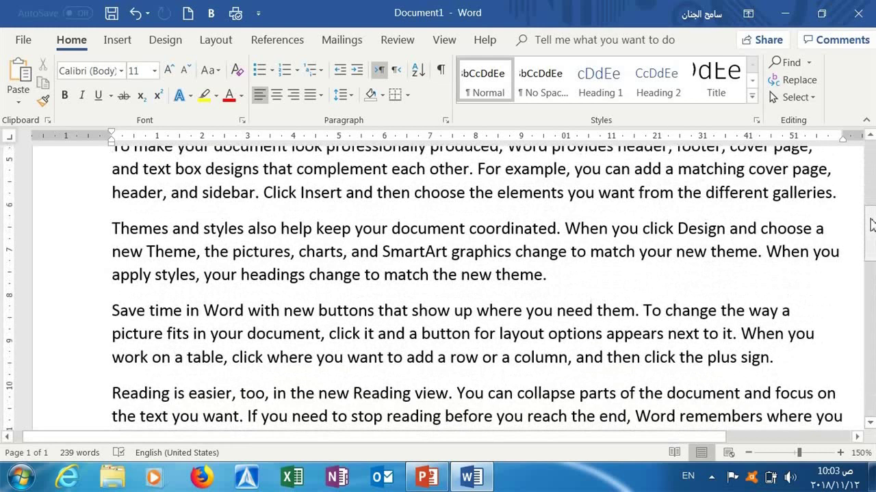
mouse_move(871, 226)
left_mouse_down()
mouse_move(872, 195)
mouse_move(871, 286)
mouse_move(869, 162)
left_mouse_up()
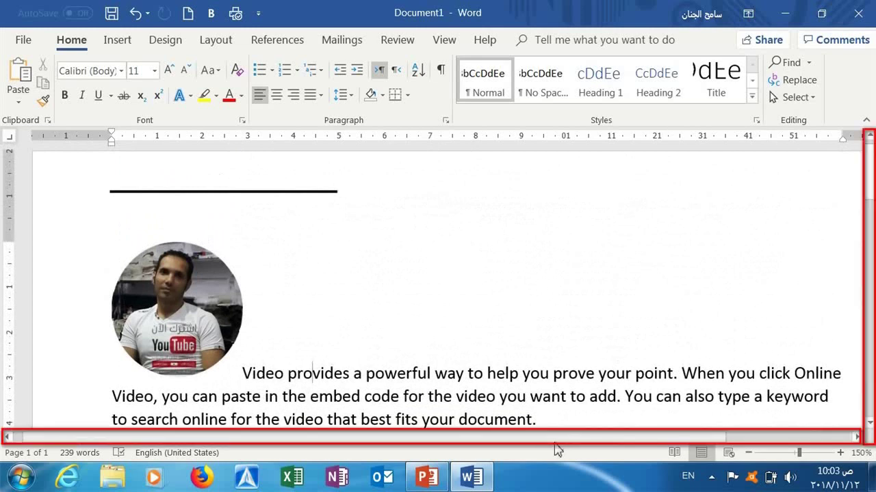
mouse_move(526, 441)
left_mouse_down()
mouse_move(368, 460)
mouse_move(445, 450)
left_mouse_up()
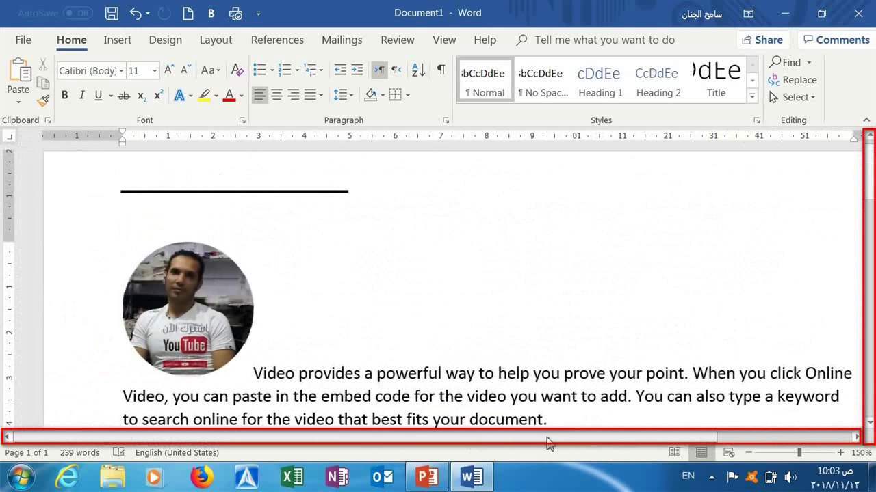
left_click_drag(498, 441, 575, 424)
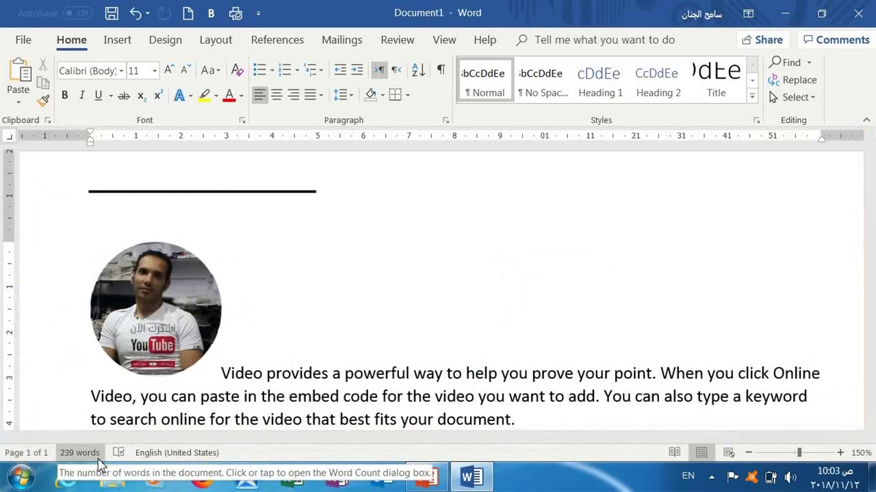
left_click(171, 453)
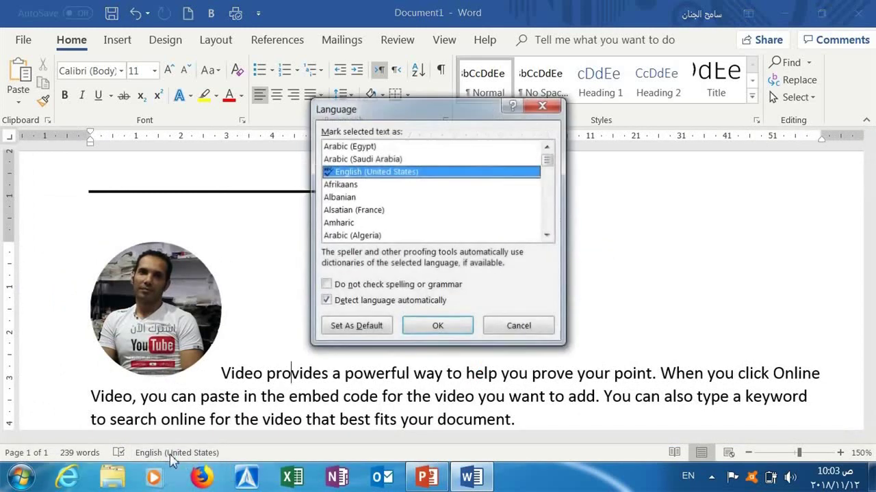
left_click(556, 104)
left_click(79, 453)
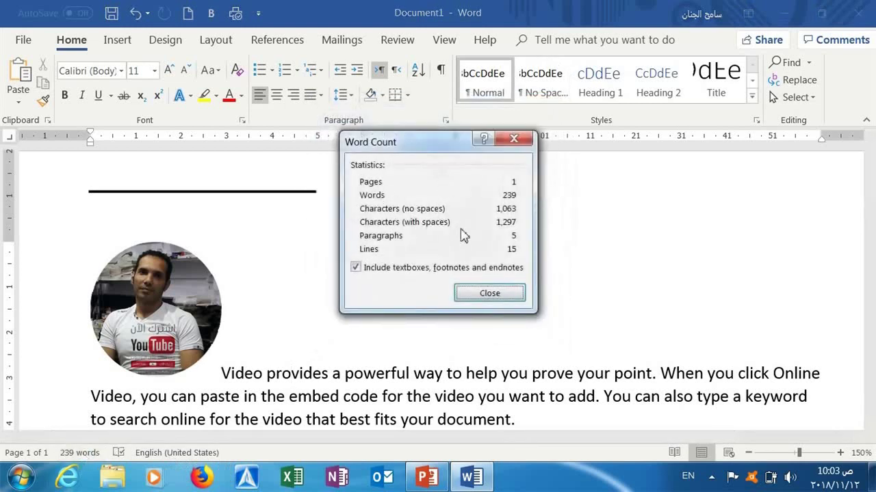
left_click(510, 142)
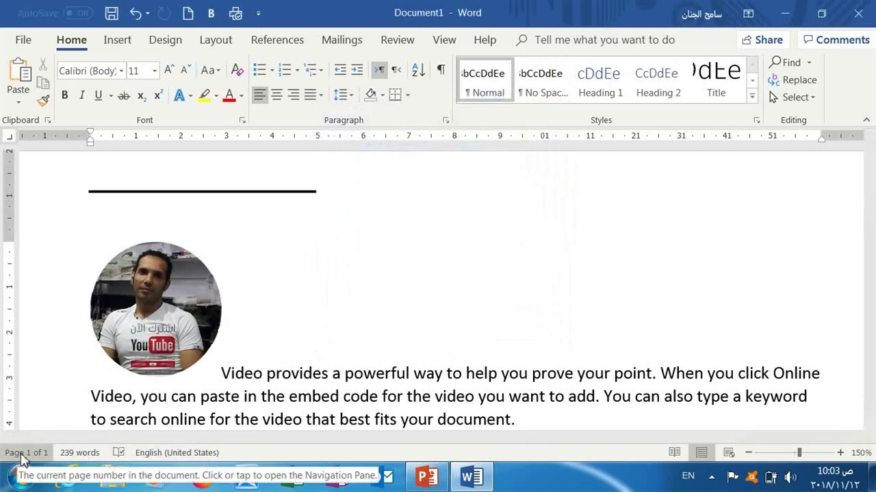
left_click(21, 453)
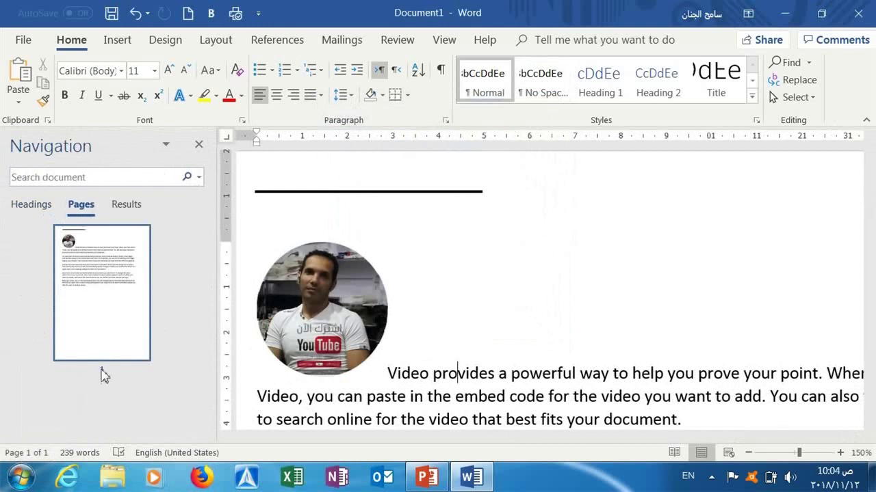
left_click(199, 145)
left_click(239, 374)
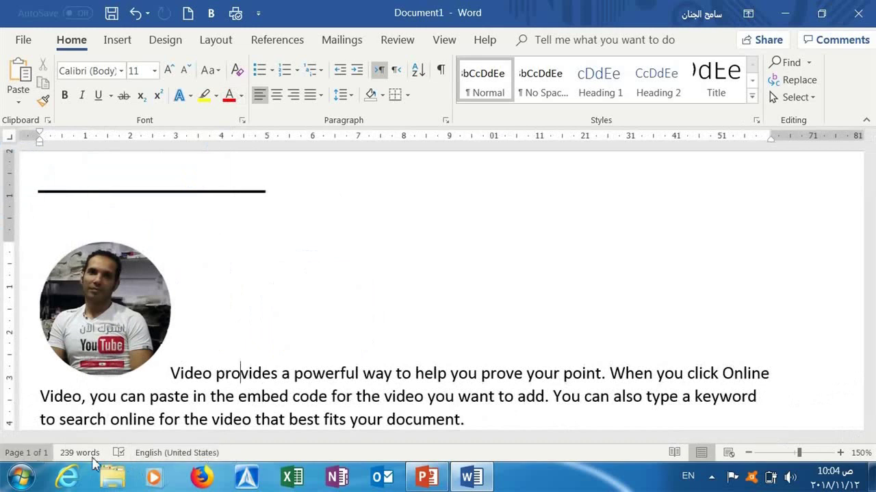
Type CAPS with Caps Lock at the first paragraph's end, reviewing the status-bar indicators before and after.
right_click(230, 457)
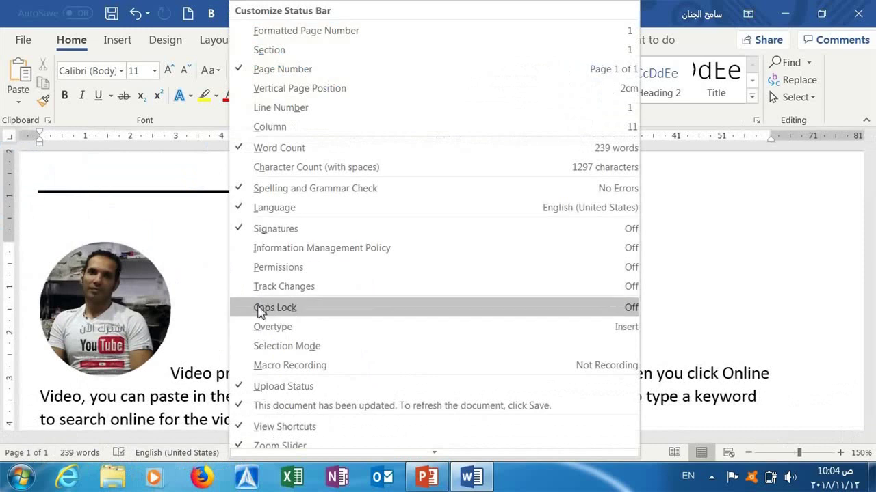
left_click(175, 287)
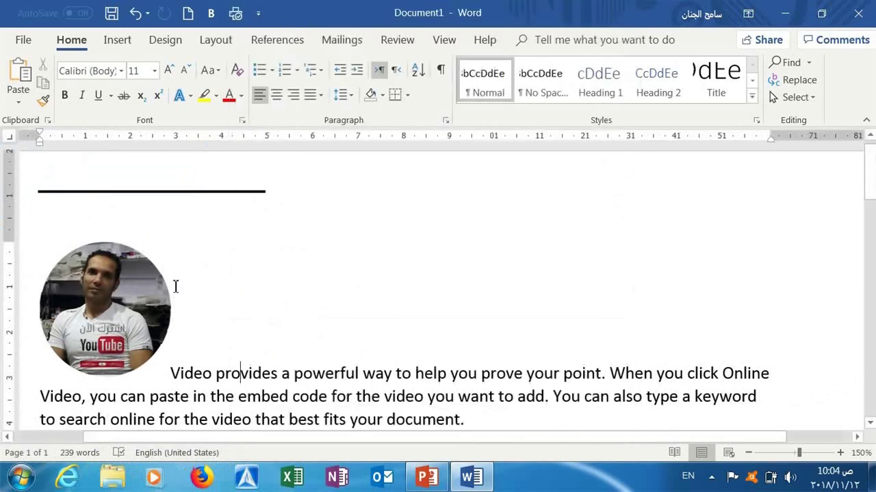
key("Caps_Lock")
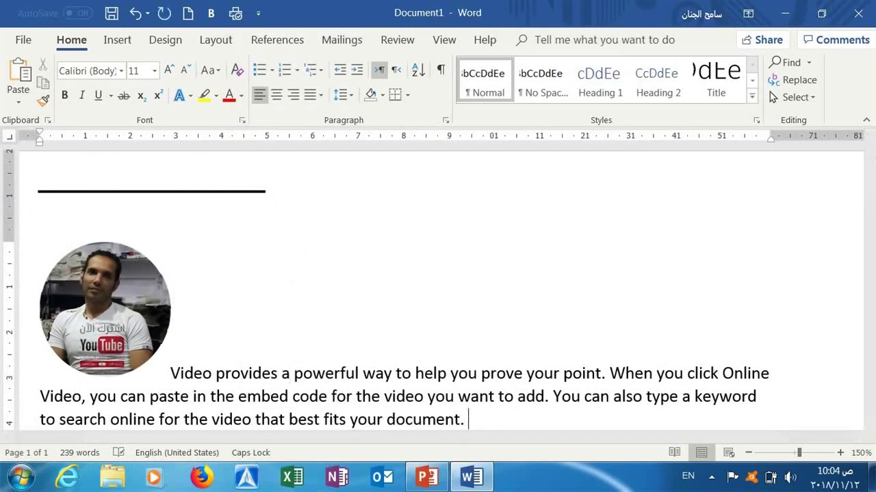
type("CAPS")
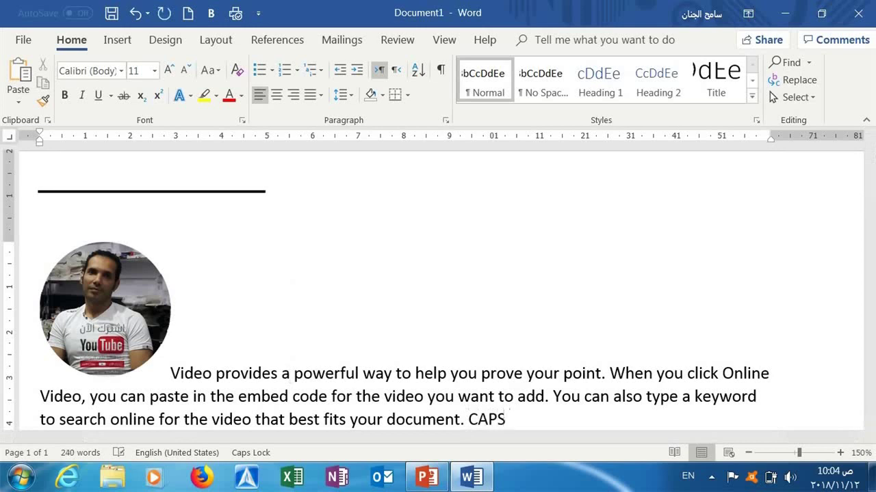
key("Caps_Lock")
right_click(233, 457)
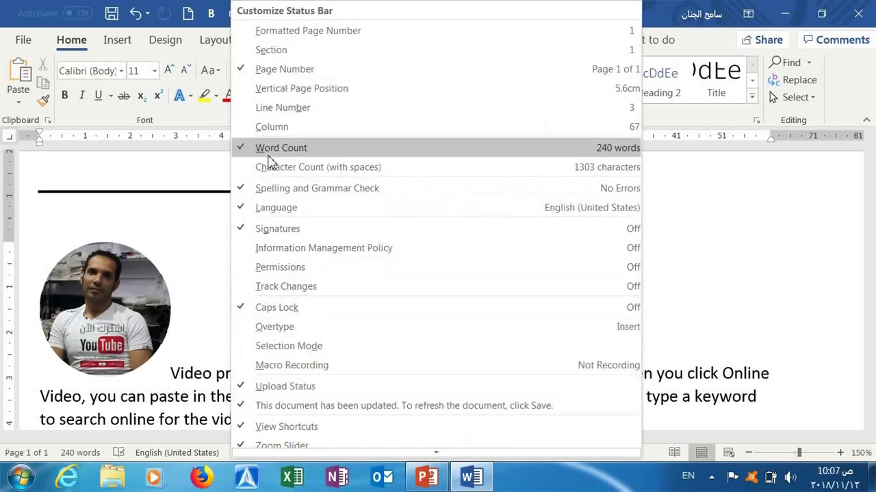
left_click(209, 226)
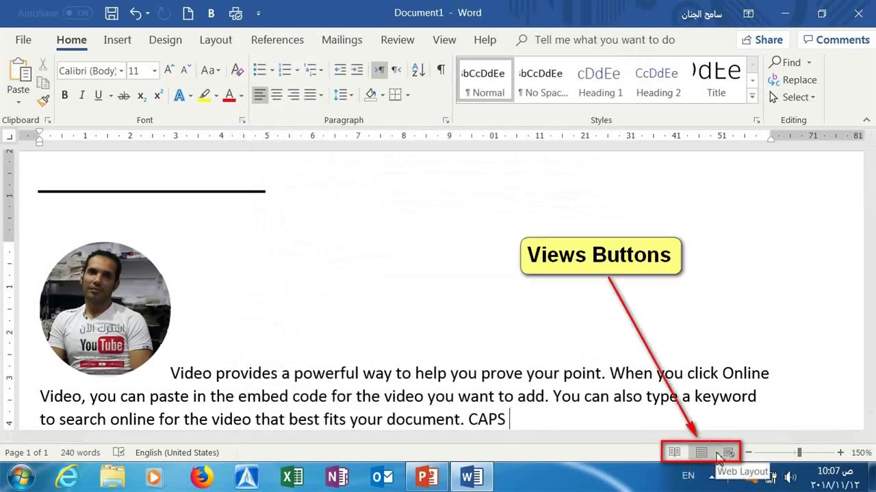
left_click(679, 454)
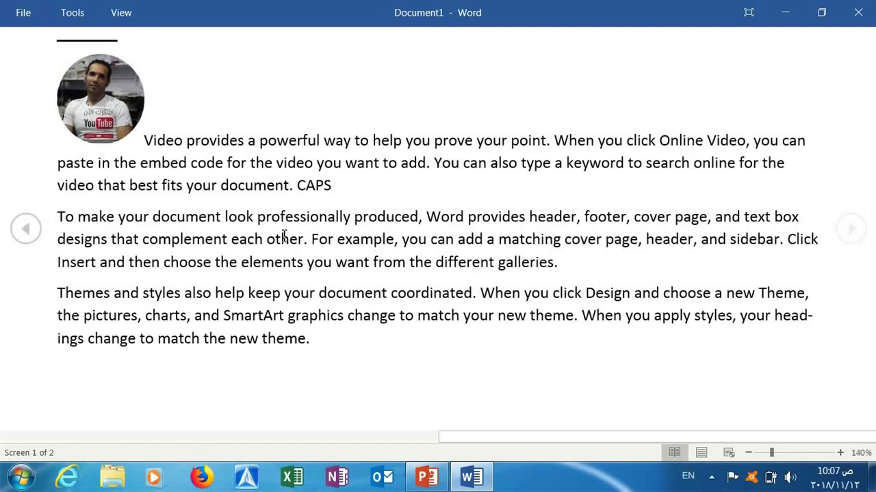
left_click(24, 230)
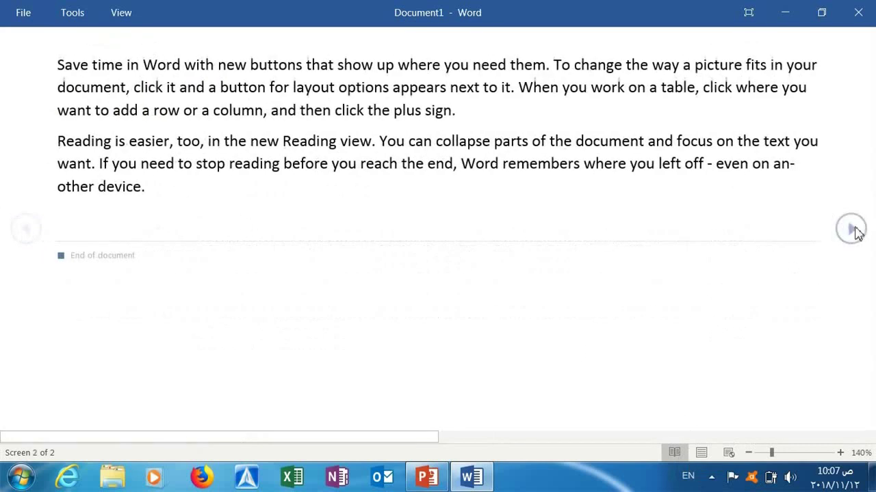
left_click(853, 230)
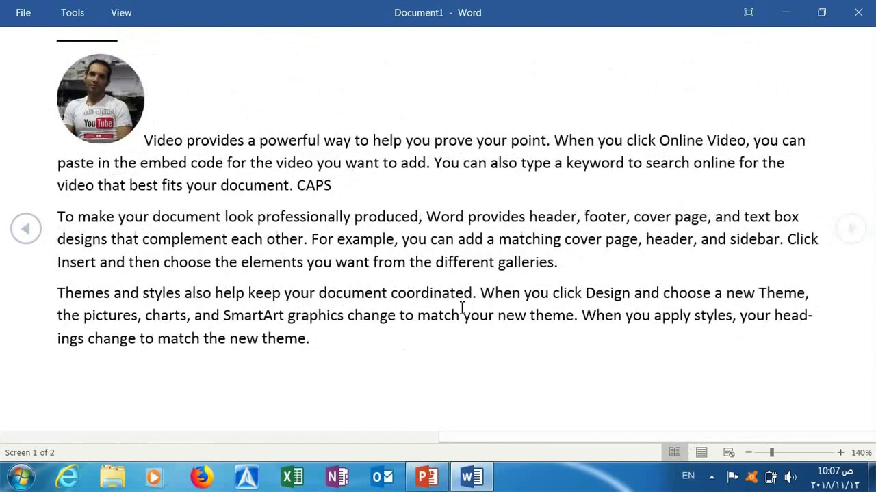
left_click(702, 453)
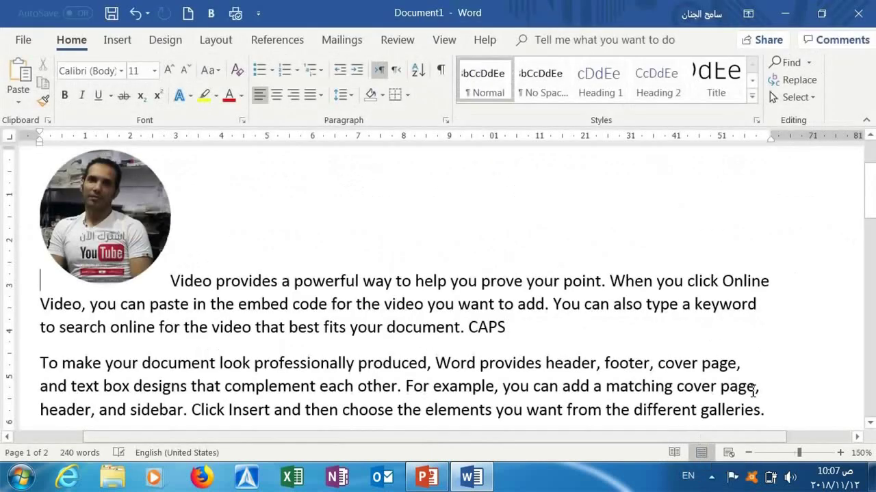
Scroll past the sample text and insert a Ctrl+Enter page break below it, creating blank page 2.
left_click(869, 427)
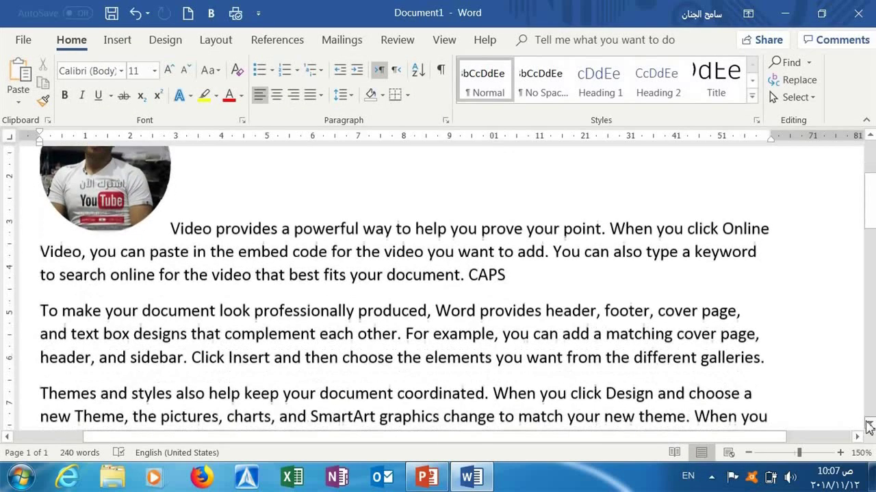
left_click_drag(868, 427, 869, 427)
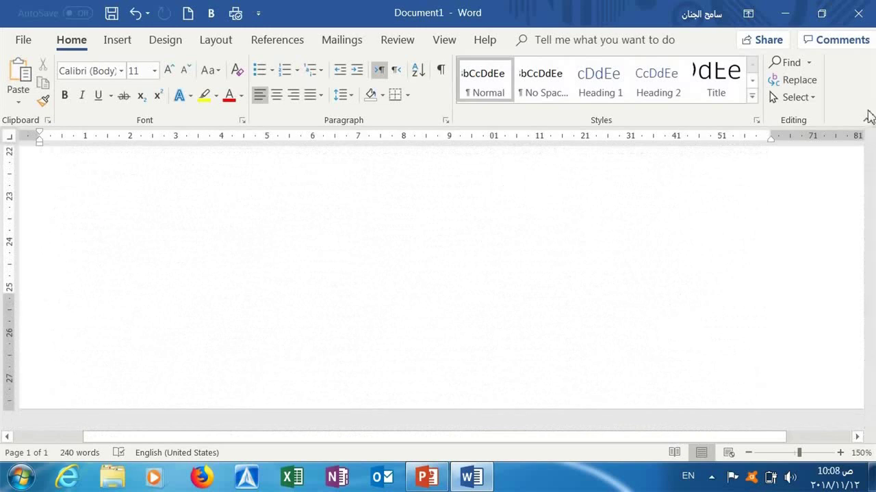
key("ctrl+Home")
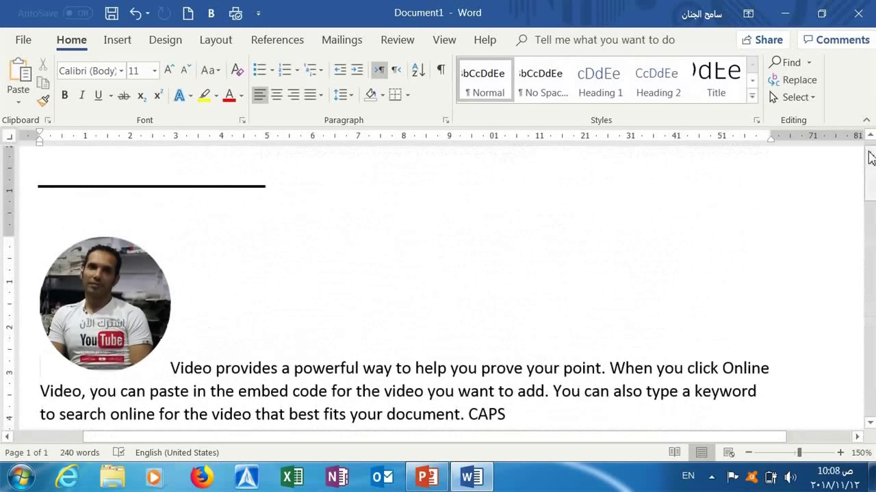
left_click_drag(870, 426, 870, 426)
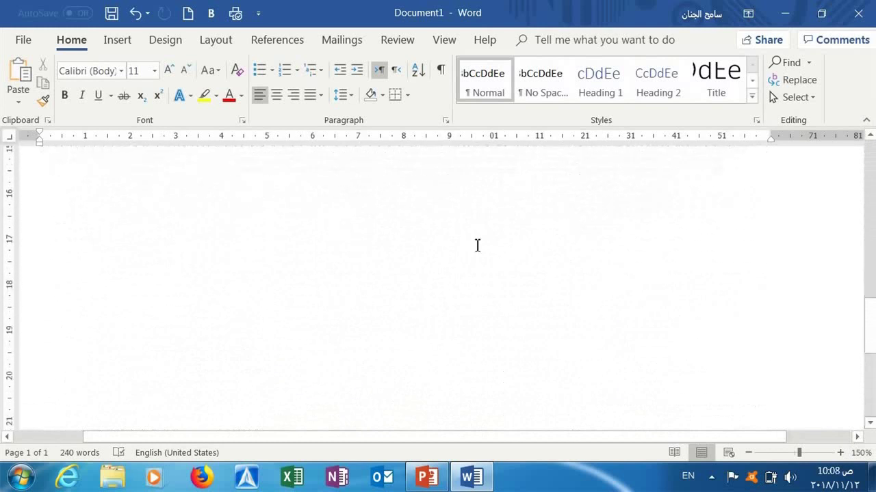
double_click(477, 245)
key("ctrl+Return")
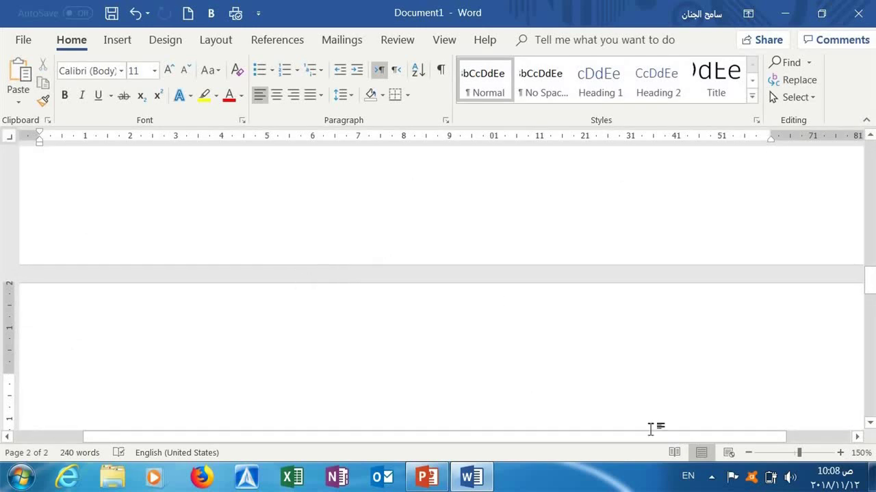
left_click(727, 453)
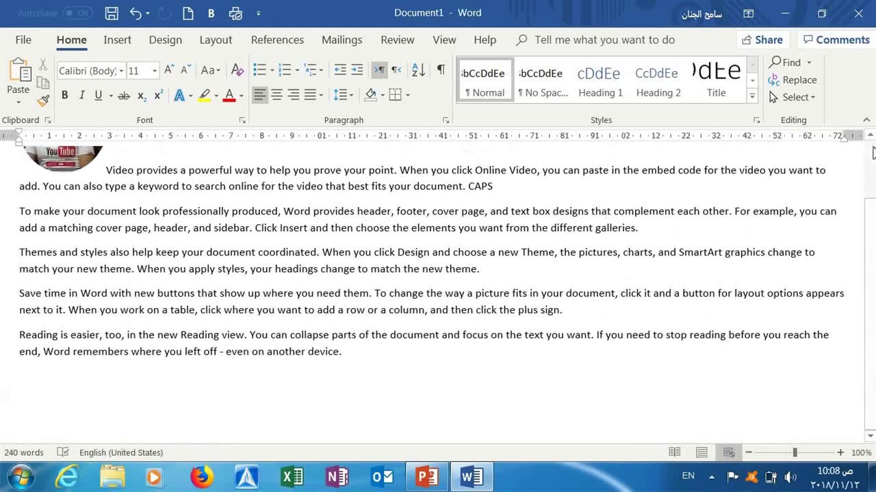
scroll(873, 152, "up", 2)
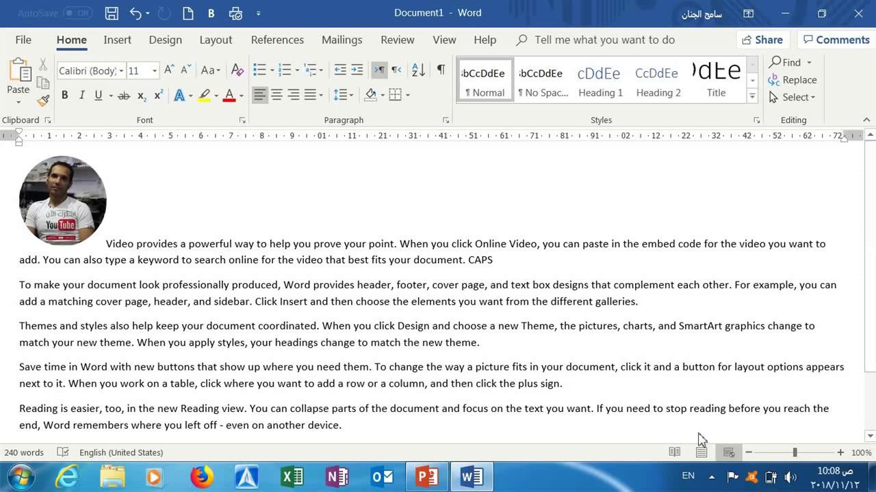
left_click(701, 453)
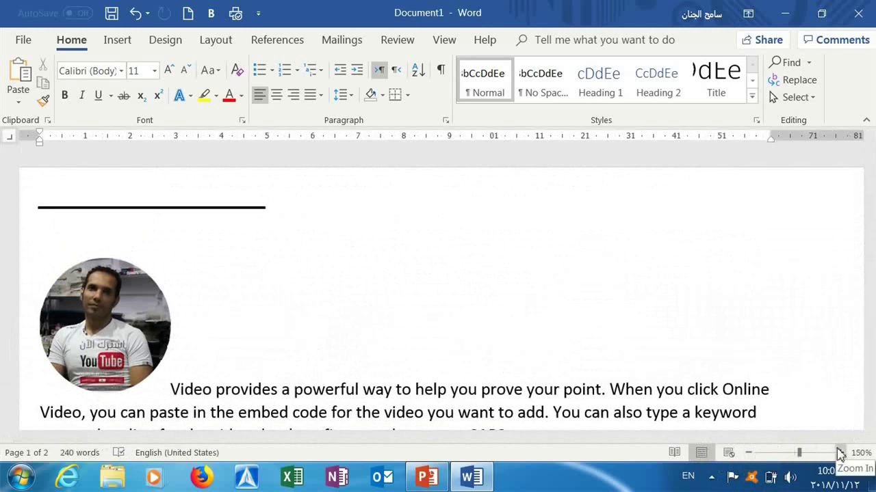
Zoom the document out several steps, then enlarge the picture and text up to 220%.
left_click(750, 453)
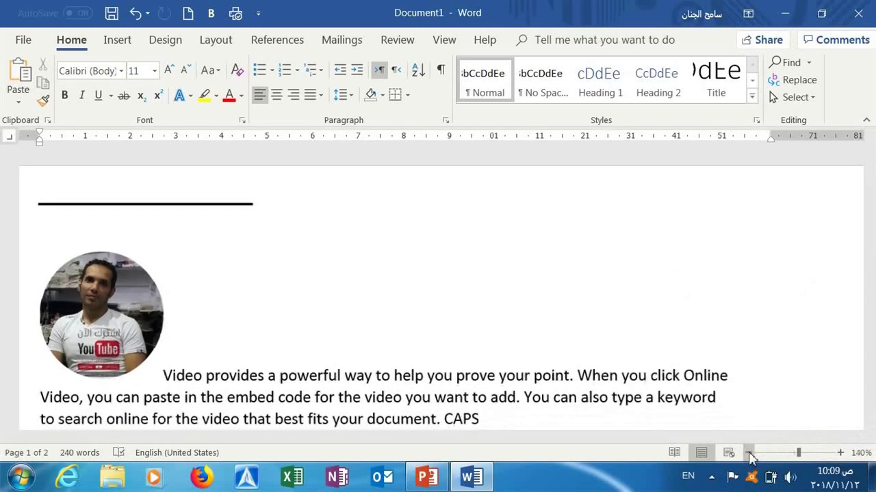
left_click(750, 452)
double_click(750, 453)
left_click(749, 452)
double_click(750, 452)
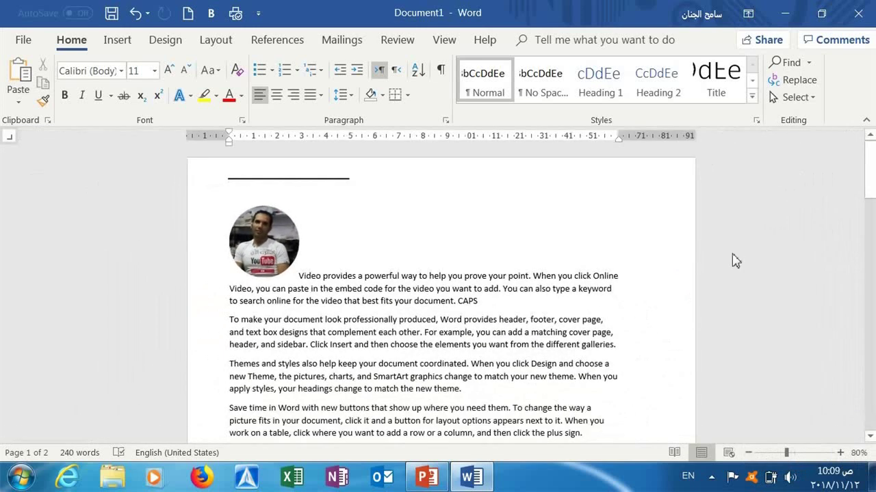
double_click(841, 453)
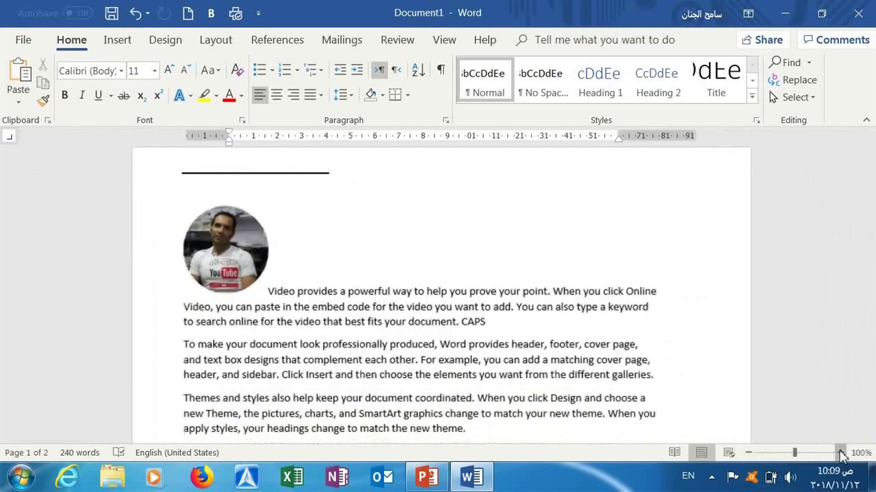
left_click(841, 453)
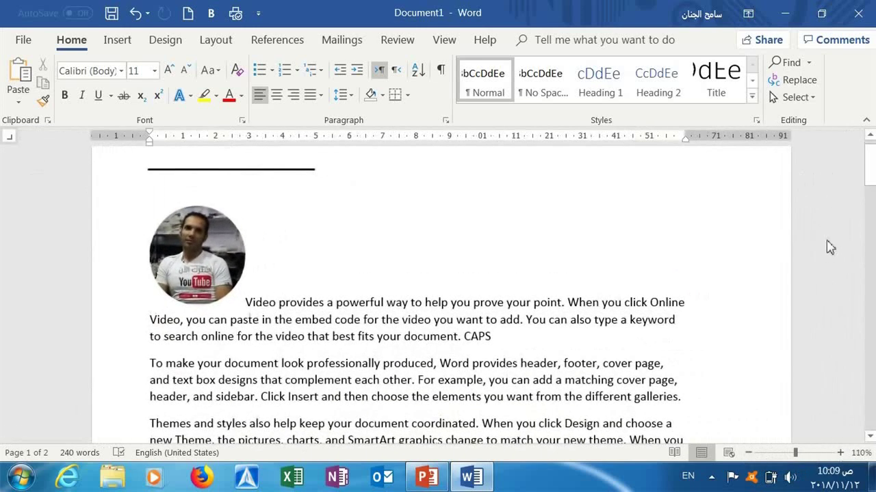
double_click(841, 453)
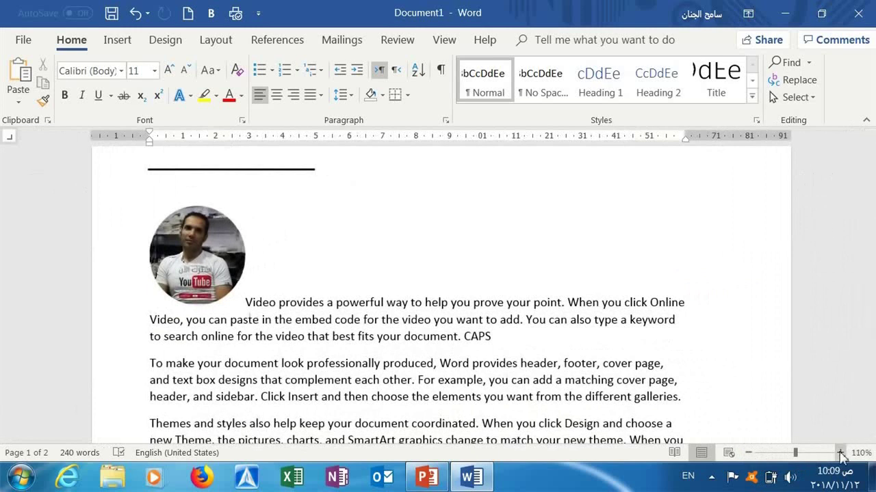
double_click(841, 453)
double_click(840, 453)
left_click(841, 453)
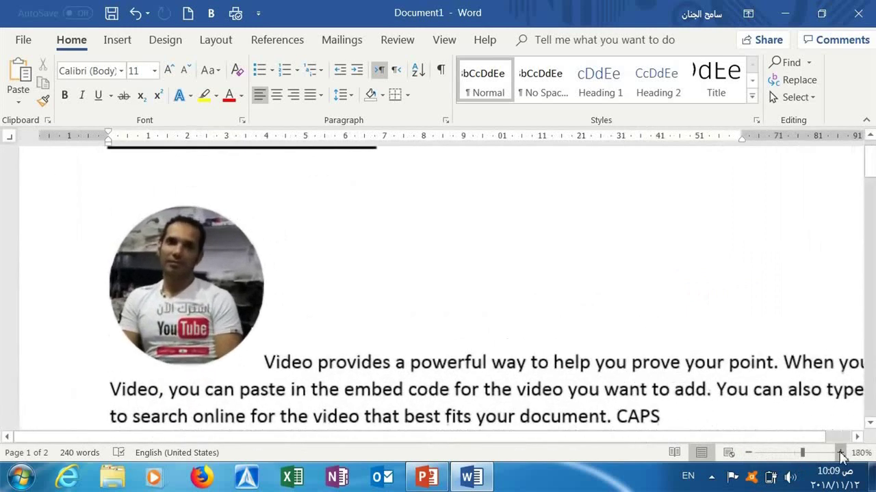
double_click(841, 453)
left_click(841, 453)
left_click(840, 452)
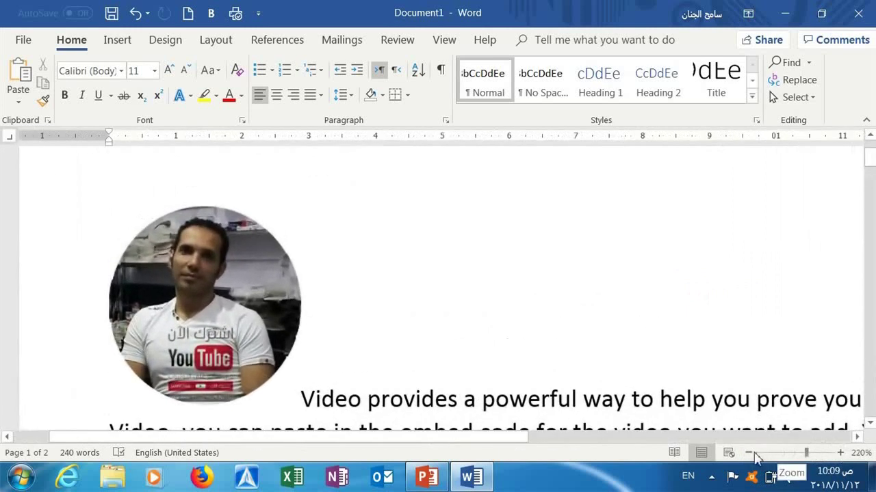
Shrink both pages to small thumbnails, zoom back in to 130%, and scroll to page 1's top.
double_click(748, 453)
double_click(748, 453)
double_click(749, 453)
double_click(748, 453)
double_click(748, 453)
double_click(748, 453)
double_click(748, 453)
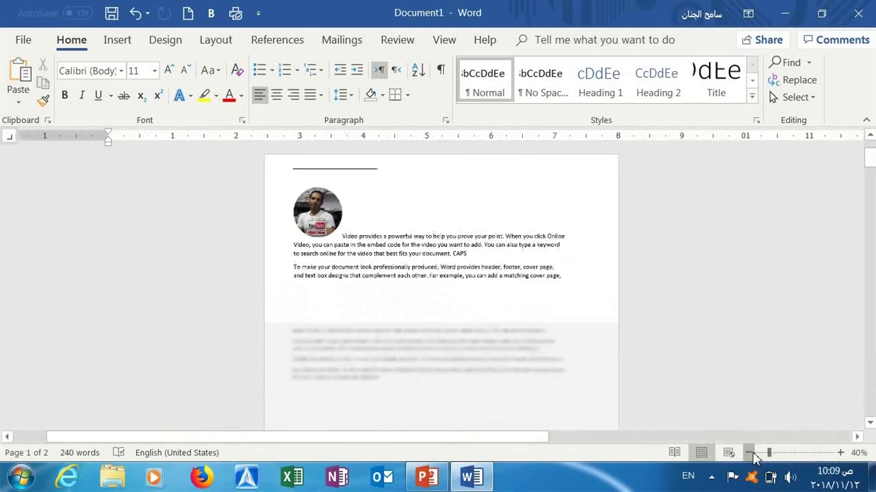
double_click(748, 453)
left_click(748, 453)
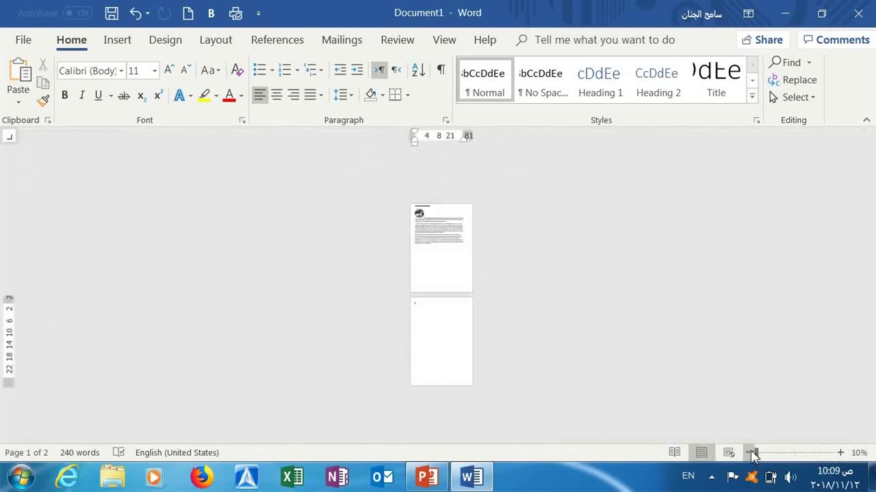
double_click(840, 453)
double_click(841, 453)
double_click(841, 453)
double_click(840, 453)
double_click(841, 452)
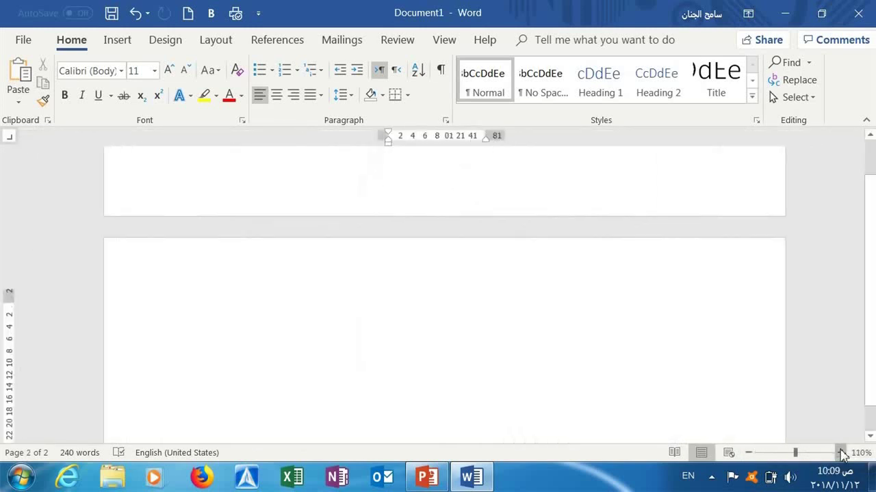
double_click(841, 453)
left_click(871, 150)
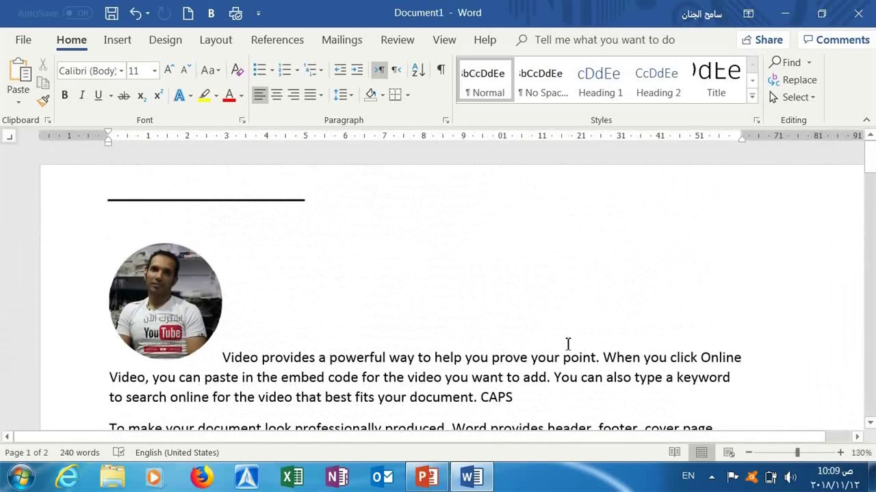
double_click(577, 359)
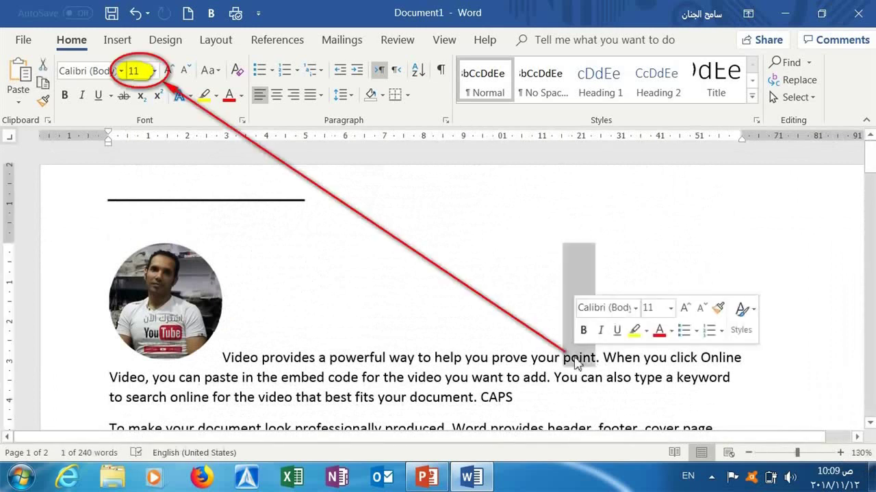
double_click(533, 389)
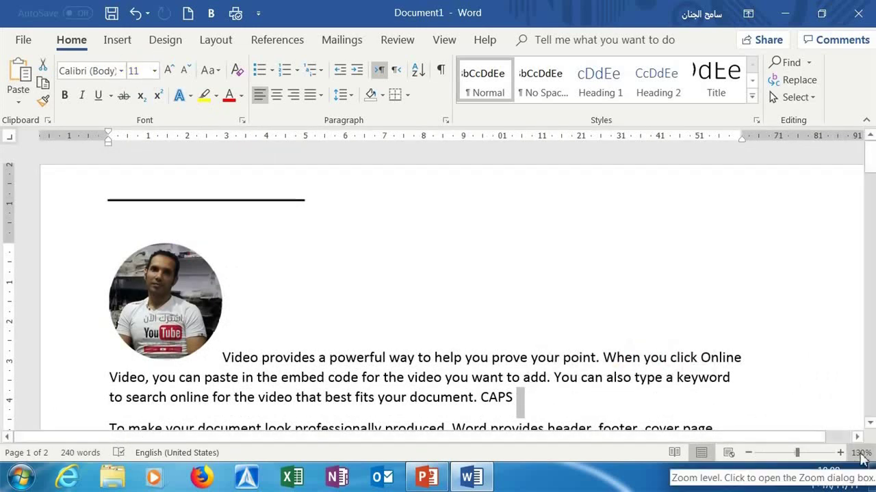
left_click(860, 453)
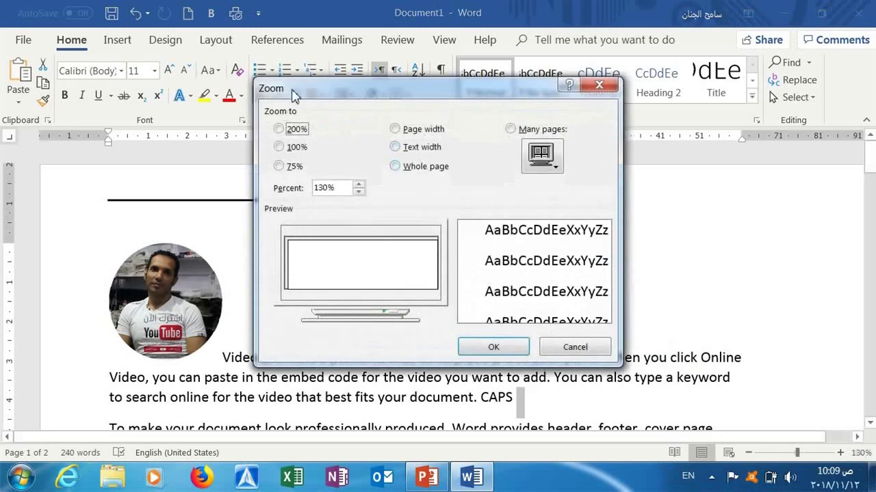
left_click(294, 136)
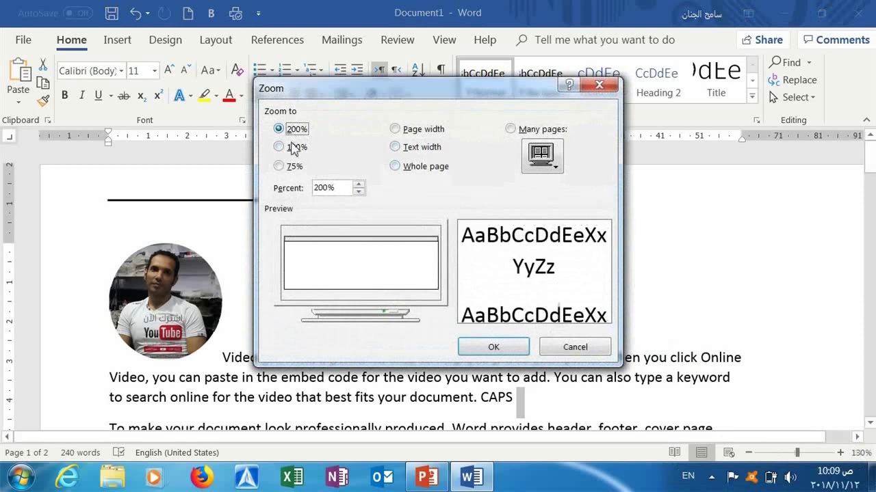
left_click(294, 148)
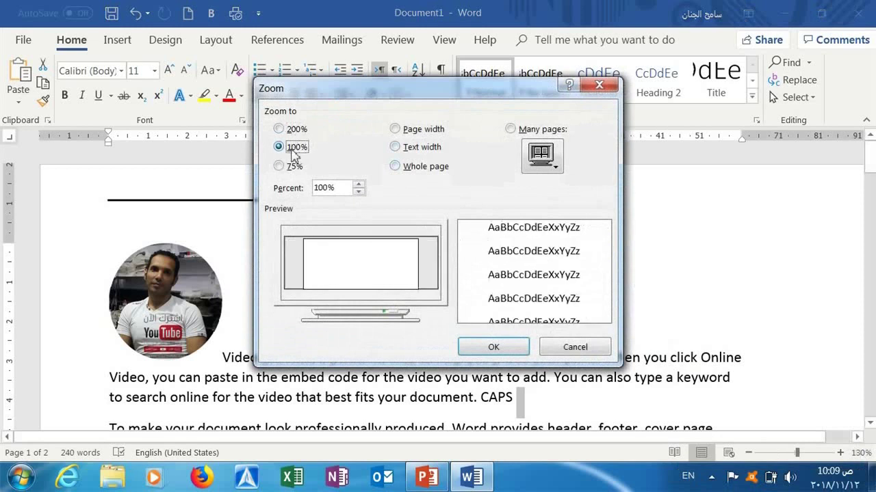
left_click(429, 131)
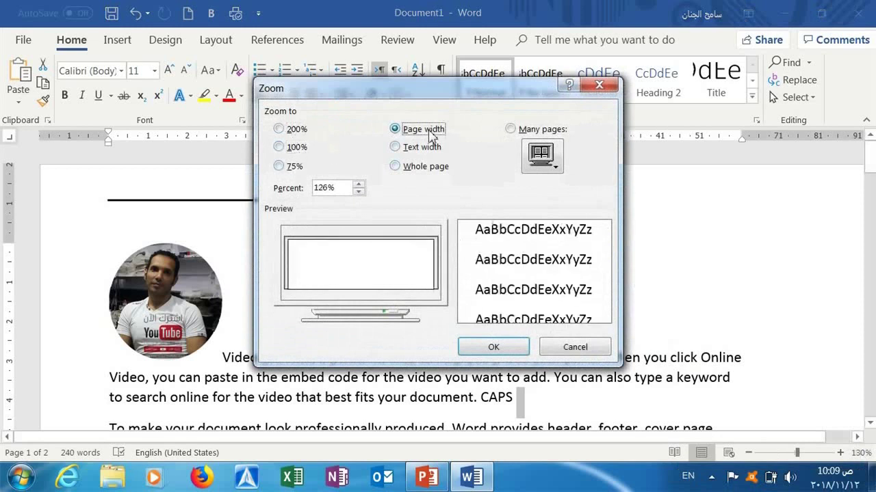
left_click(513, 130)
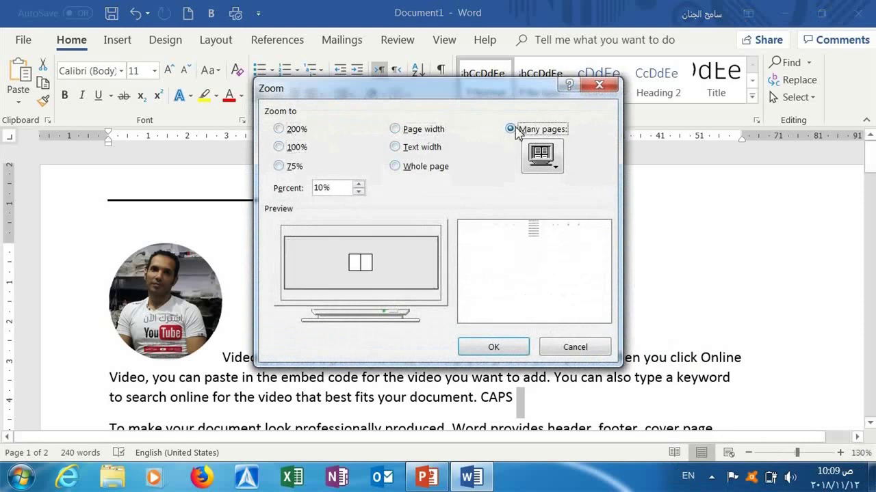
left_click(334, 189)
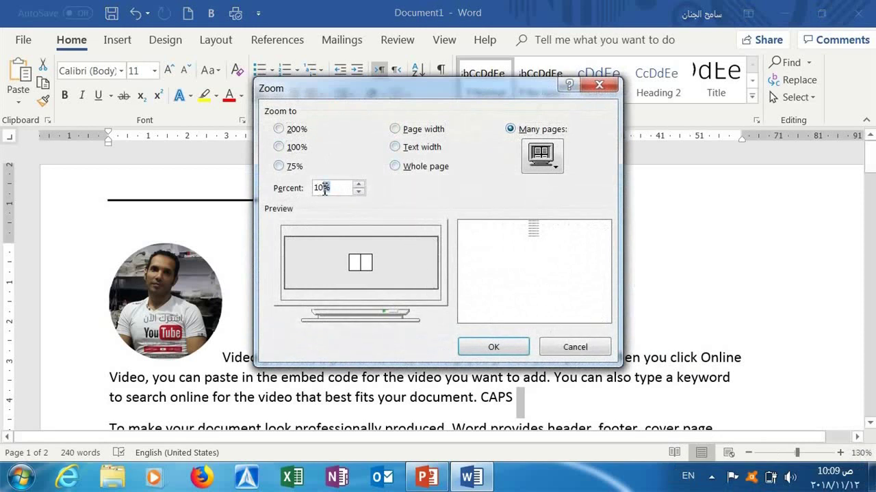
left_click(598, 87)
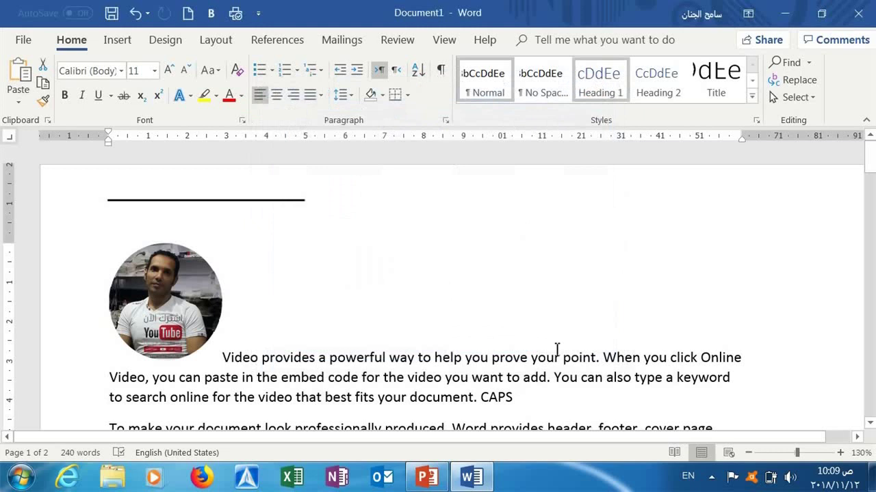
Zoom out, select the second paragraph's first line, zoom in, then shrink the view to 60%.
left_click(748, 453)
left_click(749, 453)
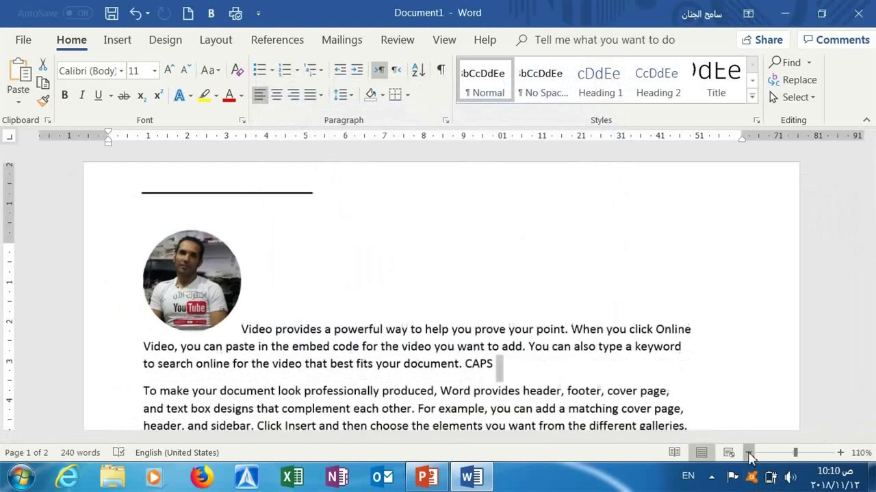
left_click(748, 453)
left_click(749, 452)
left_click(748, 453)
left_click(627, 319)
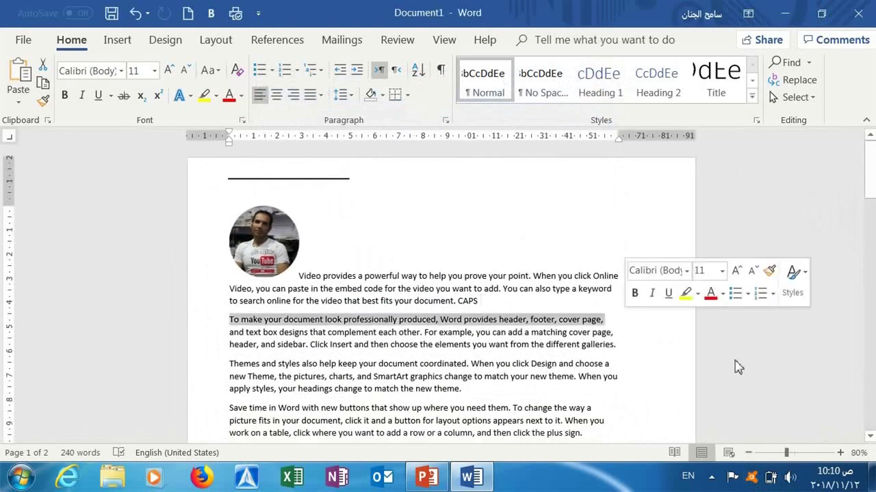
left_click(838, 453)
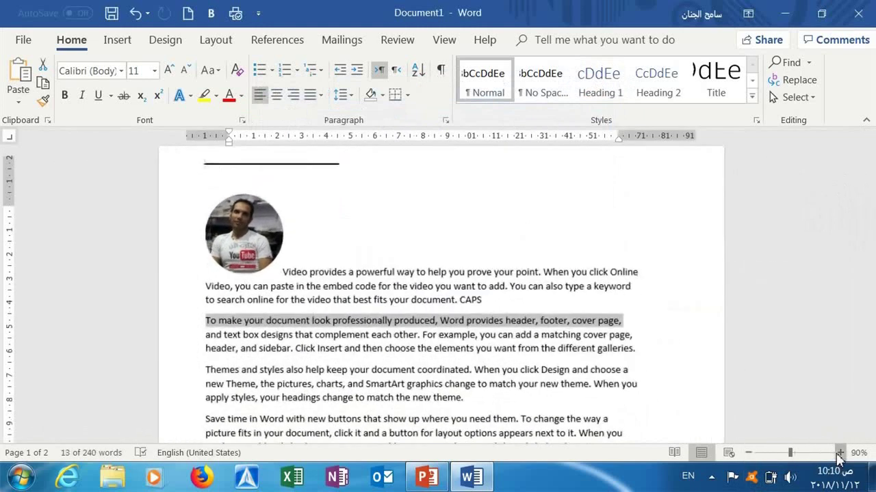
left_click(838, 453)
left_click(838, 453)
left_click(838, 453)
left_click(837, 453)
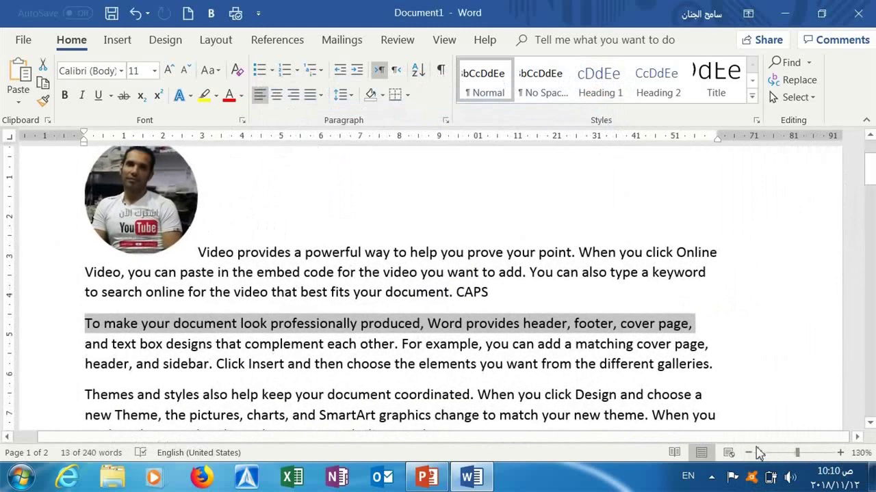
left_click(749, 452)
left_click(749, 453)
left_click(749, 453)
left_click(749, 452)
left_click(749, 453)
left_click(749, 453)
left_click(749, 452)
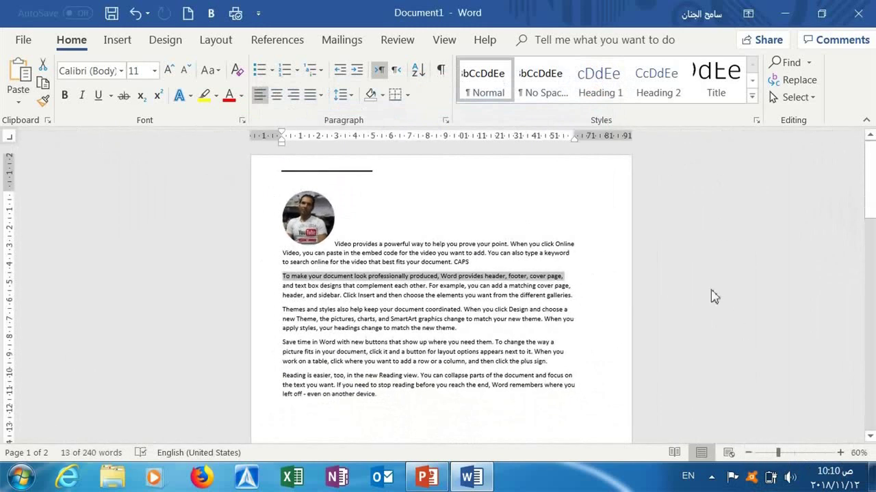
Zoom back in through 100% to a 130% page view.
left_click(840, 453)
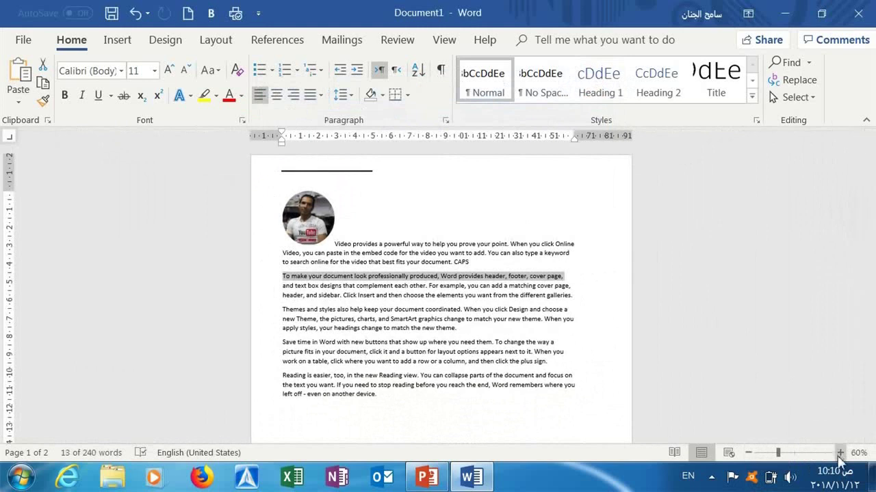
left_click(840, 452)
left_click(840, 453)
left_click(839, 453)
left_click(840, 453)
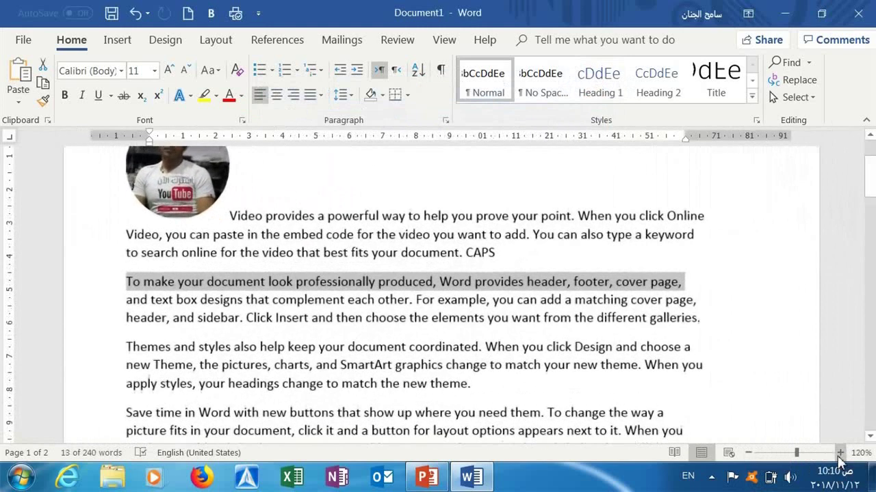
left_click(840, 453)
left_click(840, 453)
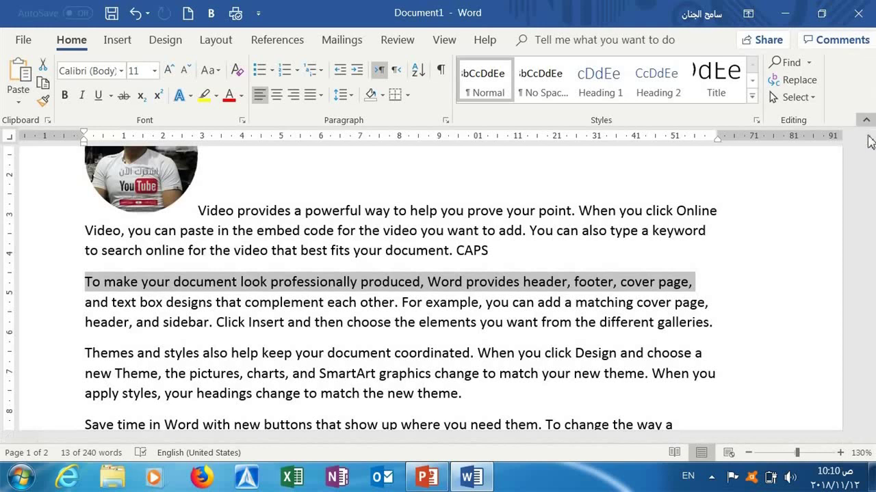
Scroll to the top of page 1 and click in the first paragraph to clear the selection.
left_click(869, 136)
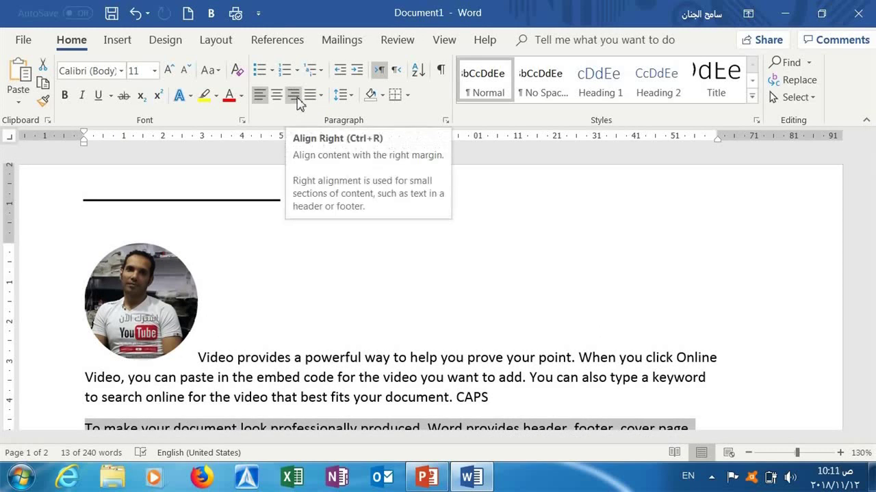
left_click(253, 217)
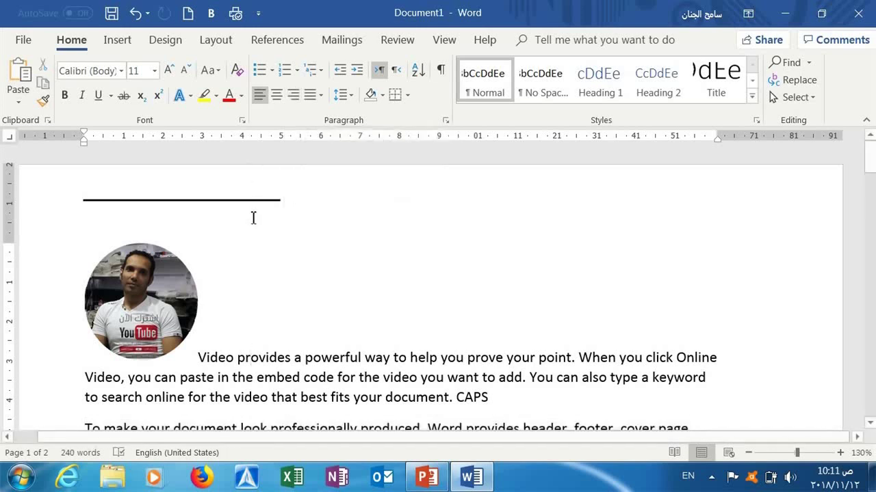
View the document info in the File backstage and return to the text, twice.
left_click(23, 41)
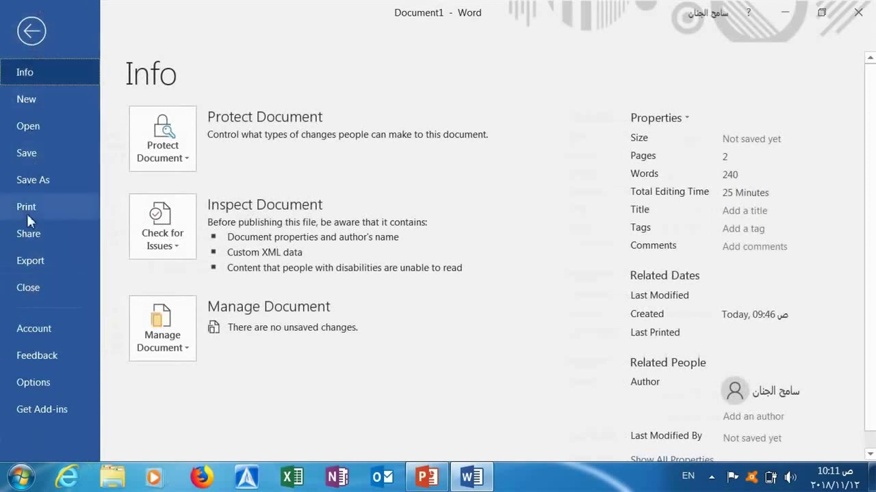
left_click(26, 39)
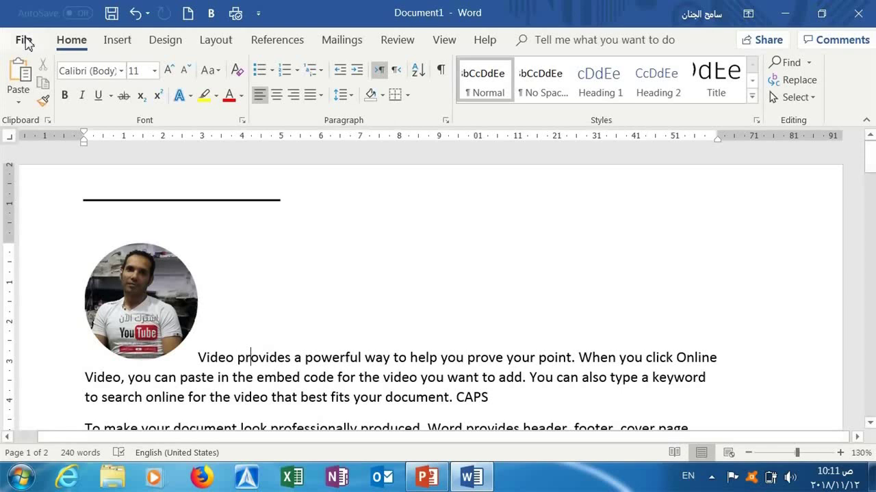
left_click(25, 41)
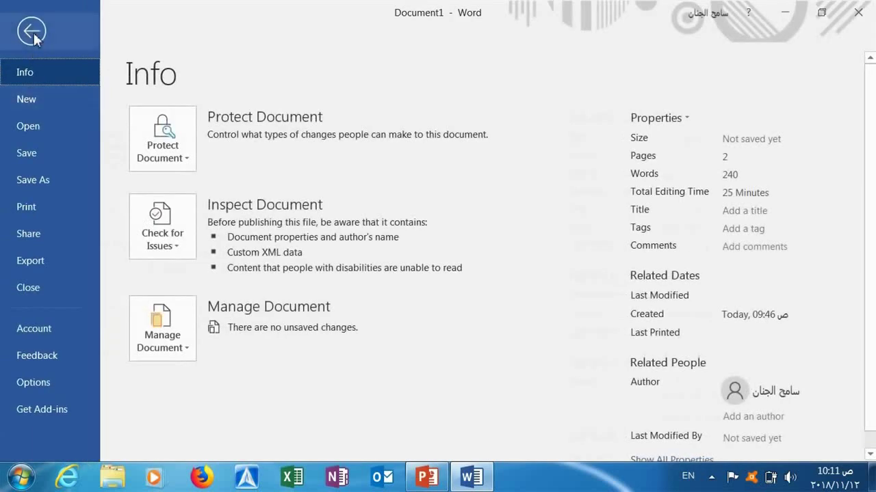
left_click(31, 33)
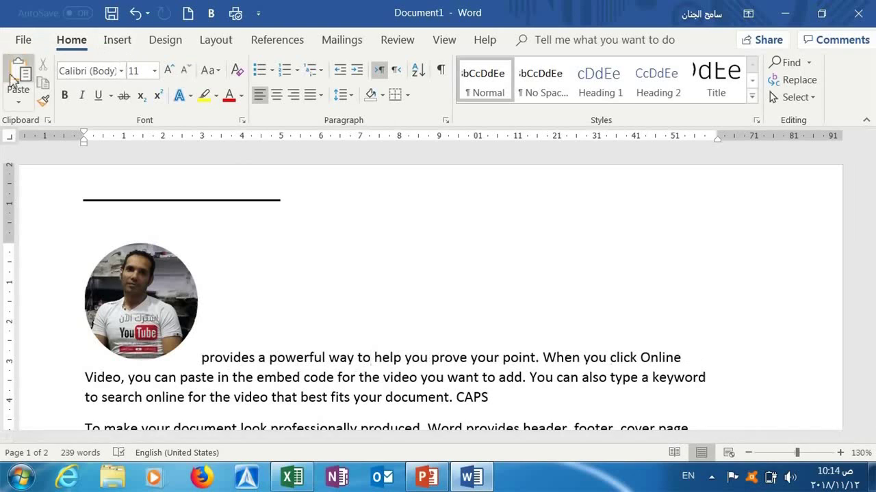
Open Save As under This PC, browse to the full Save As dialog, then close it unsaved.
left_click(22, 41)
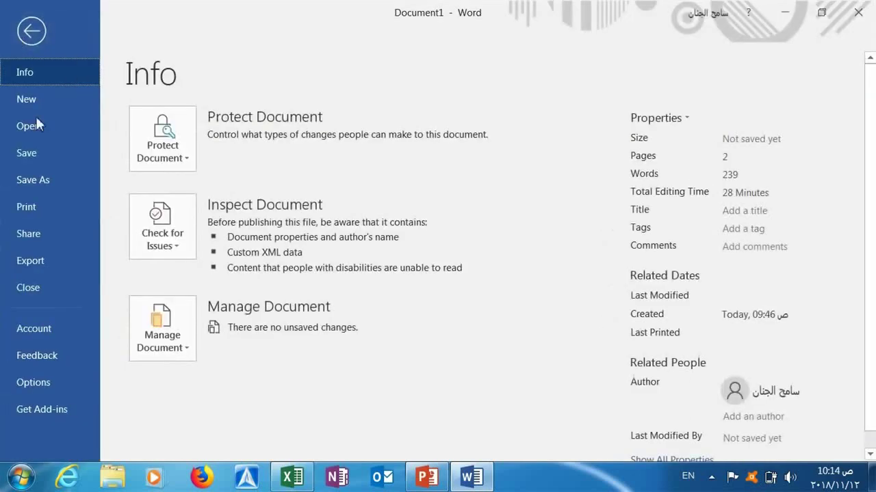
left_click(44, 180)
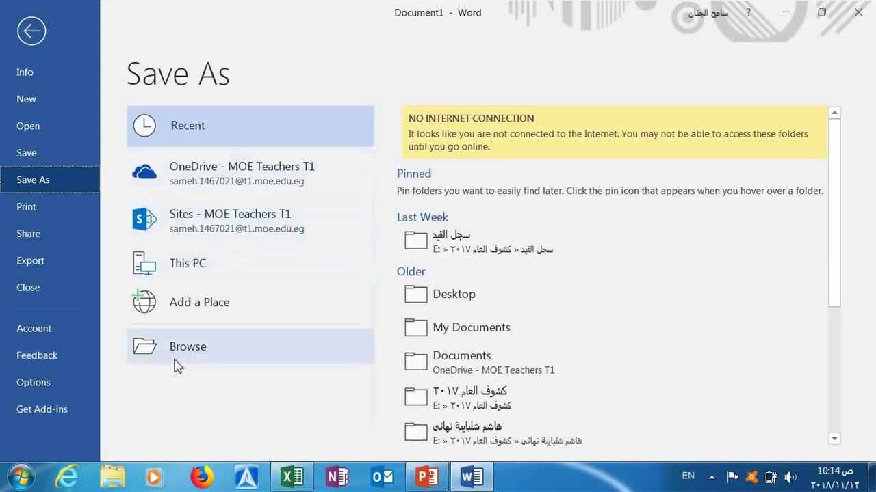
left_click(200, 277)
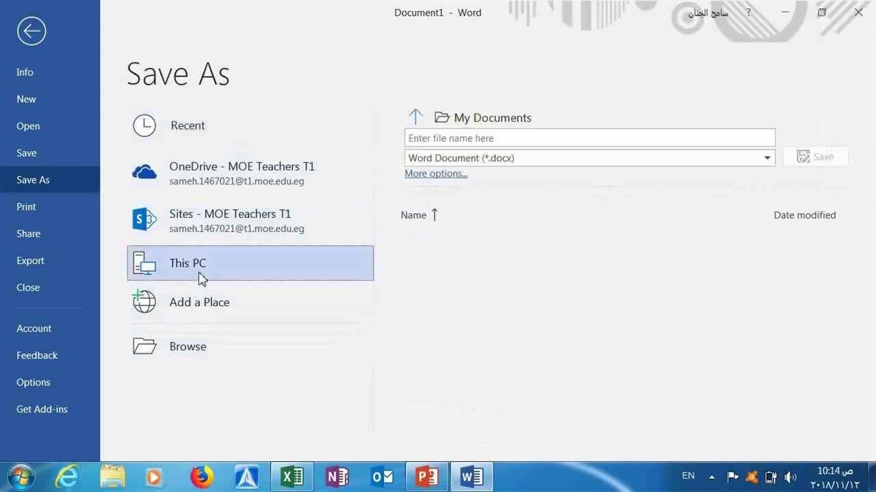
left_click(220, 348)
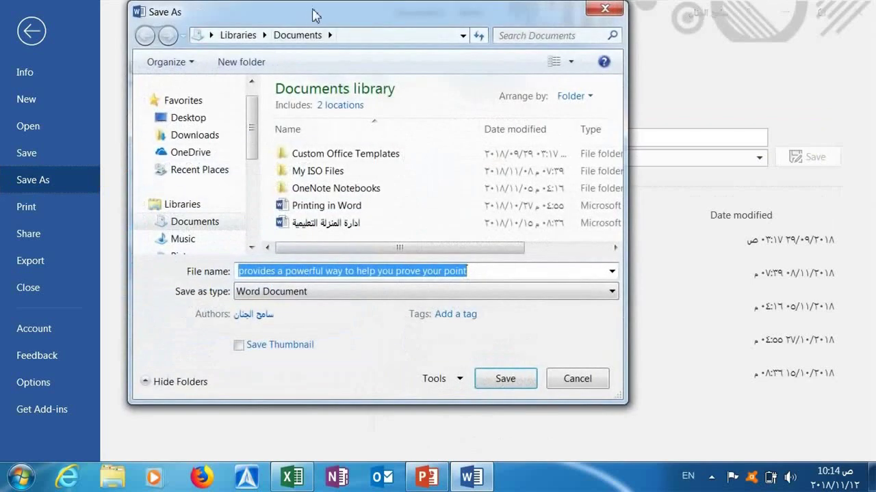
left_click_drag(310, 18, 342, 45)
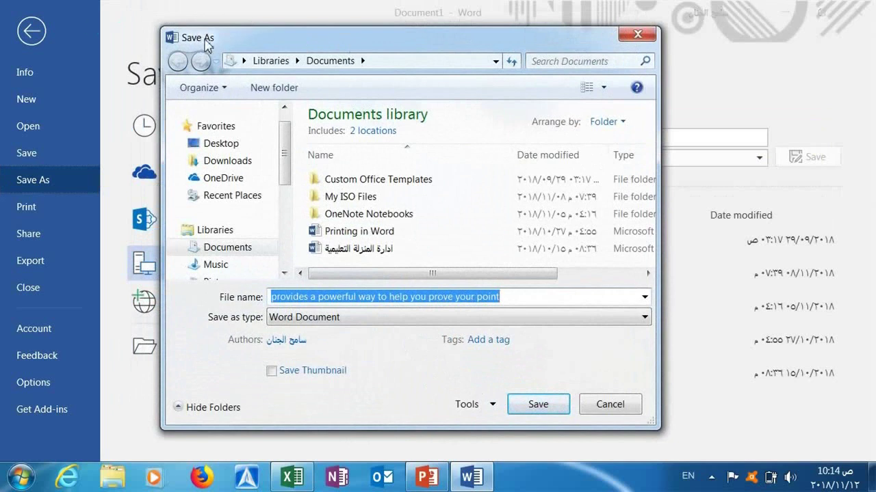
left_click(636, 35)
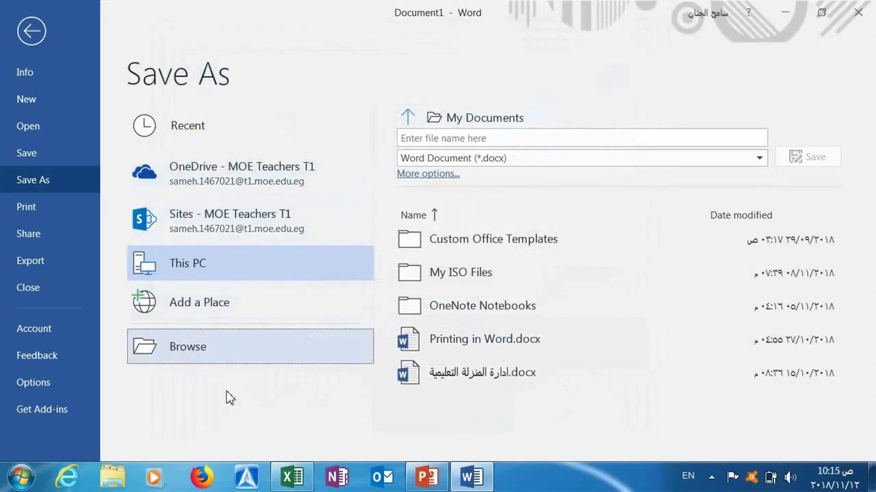
key("Escape")
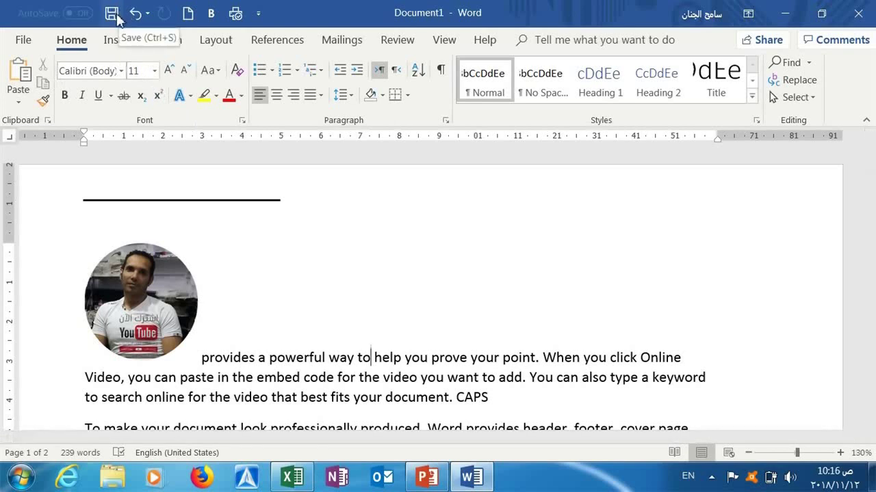
left_click(115, 15)
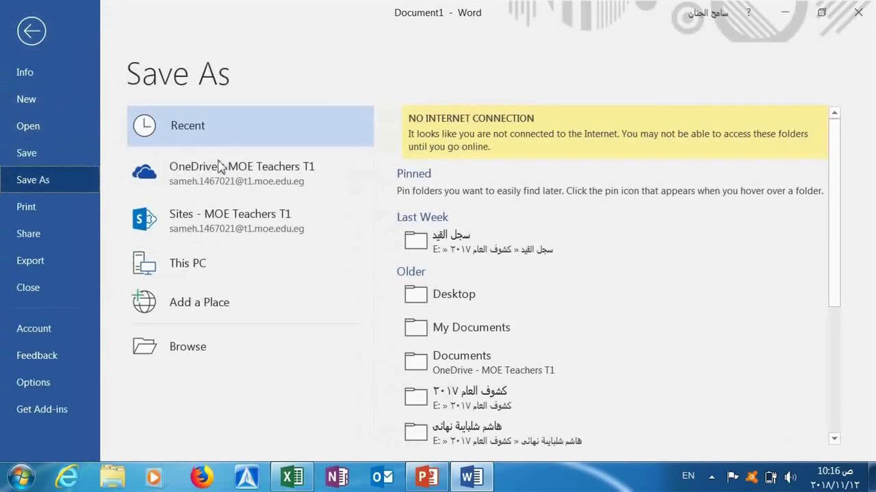
left_click(193, 265)
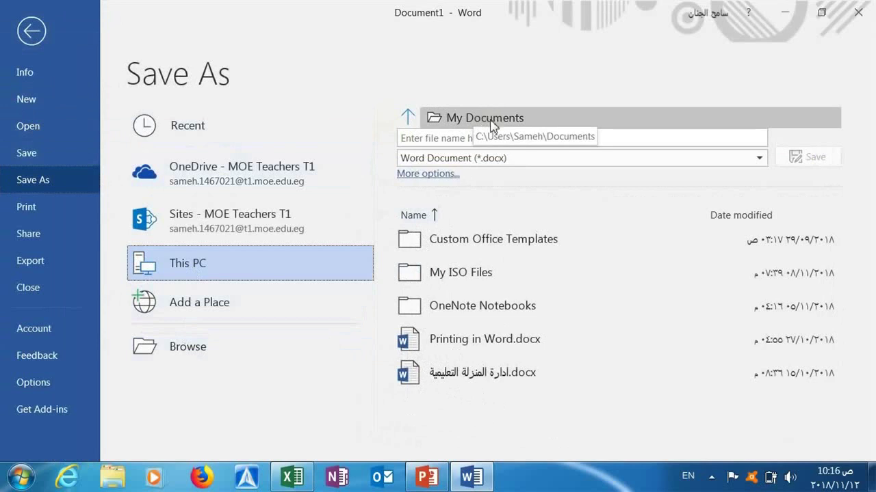
left_click(453, 139)
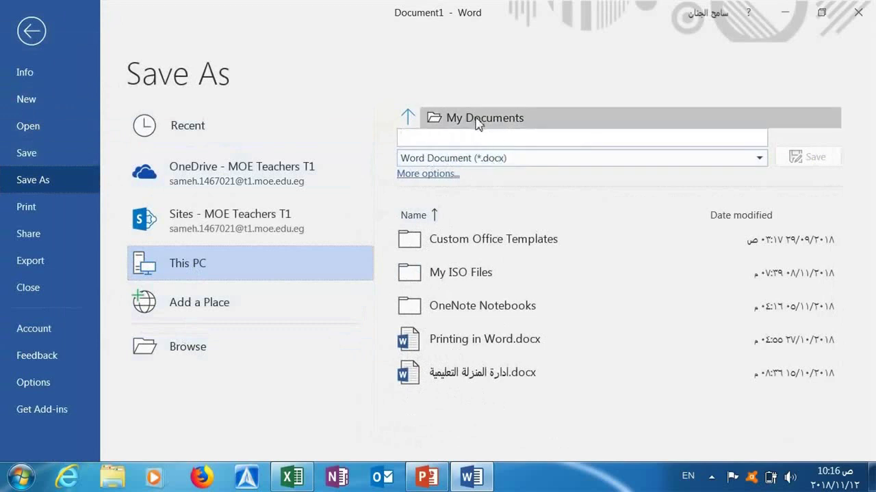
Save the document to the Desktop under its proposed name 'provides a powerful way to help you prove your point'.
left_click(176, 356)
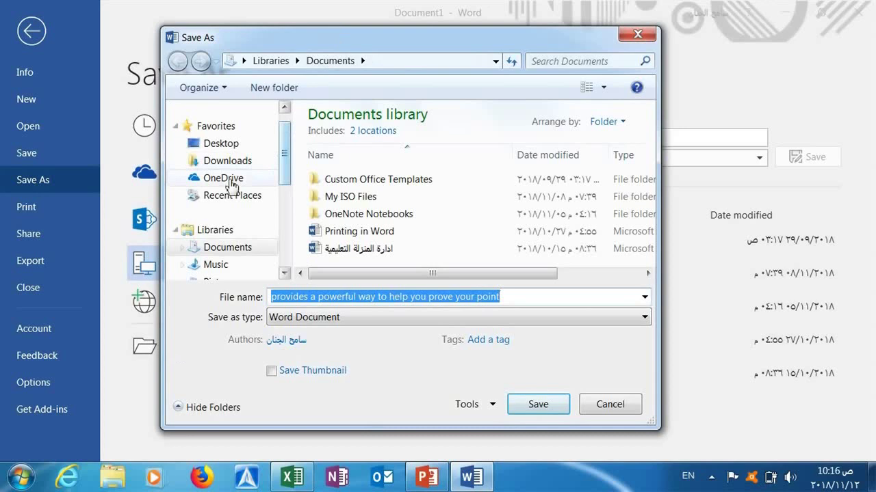
left_click(225, 144)
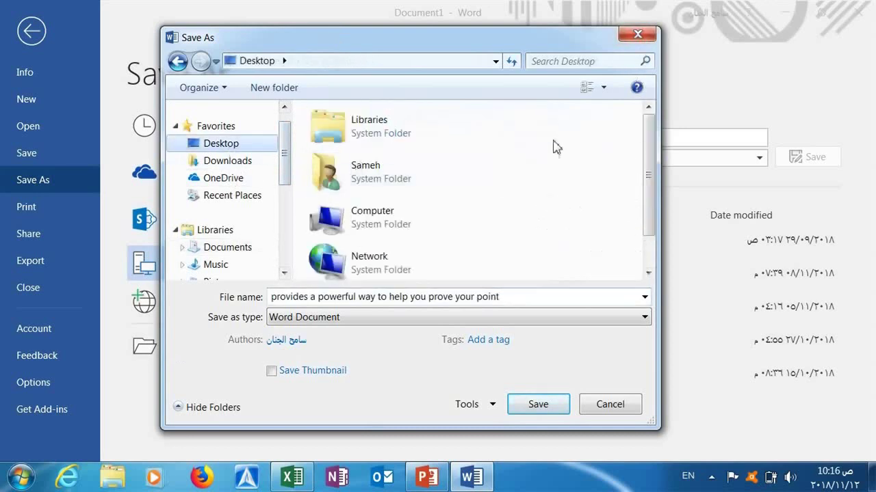
left_click(538, 405)
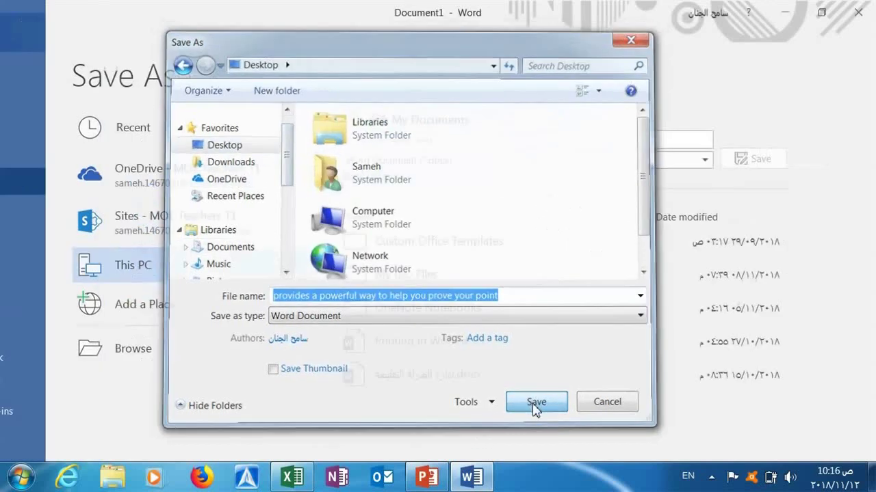